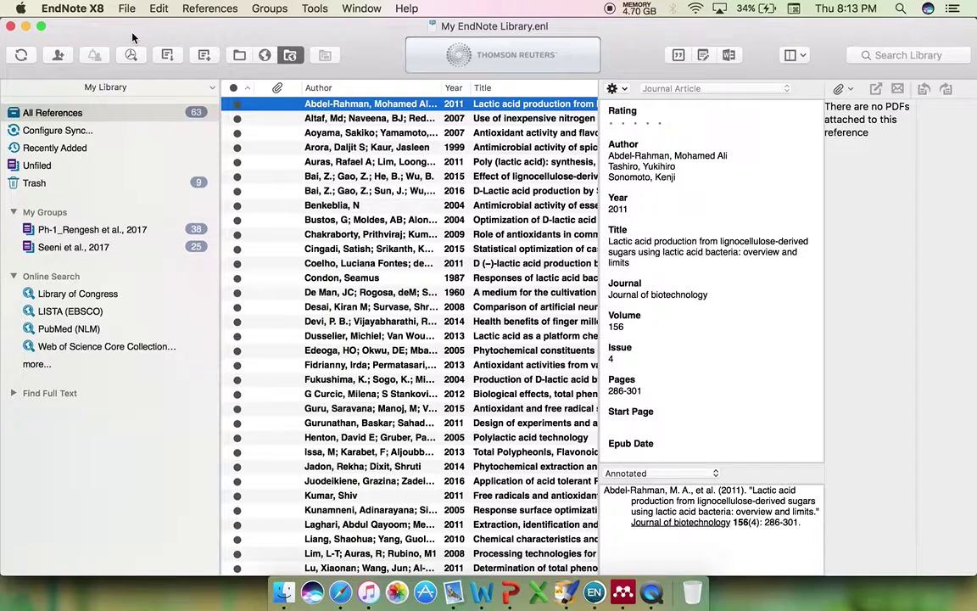
# Locate EndNote X8 and Mendeley Desktop in Applications, bring their windows forward, and quit iTunes.
pyautogui.click(295, 567)
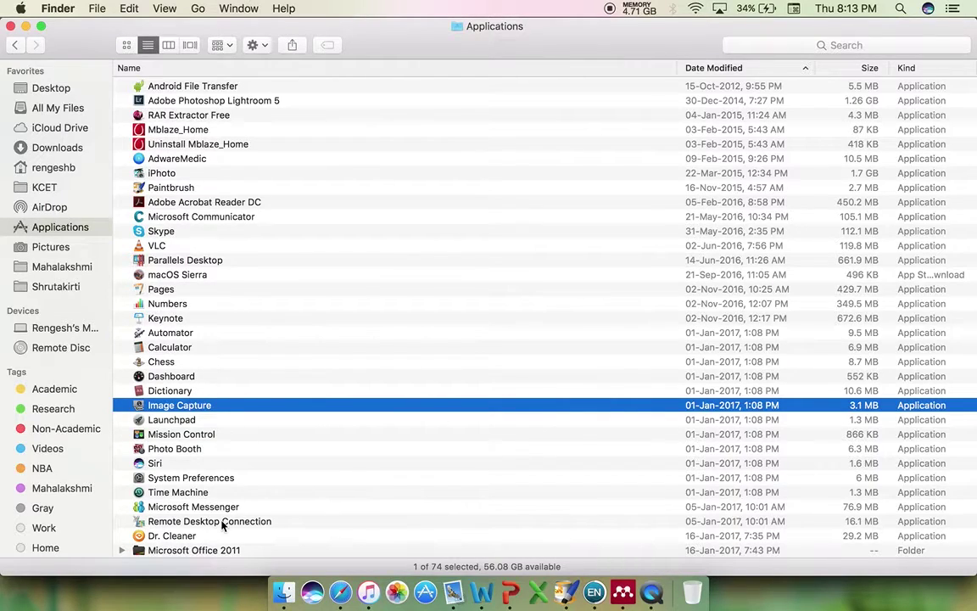
pyautogui.scroll(-10, 223, 525)
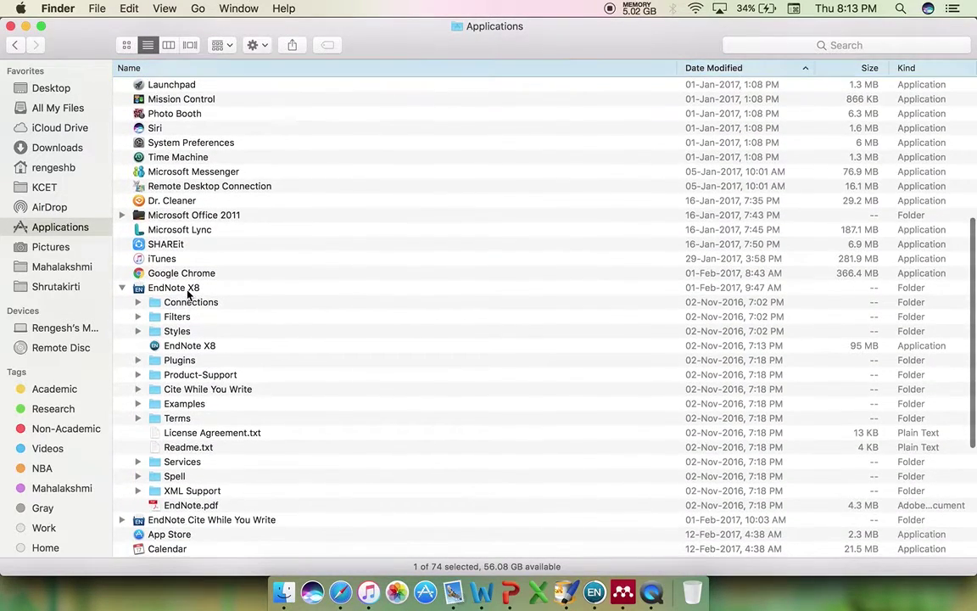
pyautogui.click(189, 290)
pyautogui.scroll(-6, 220, 327)
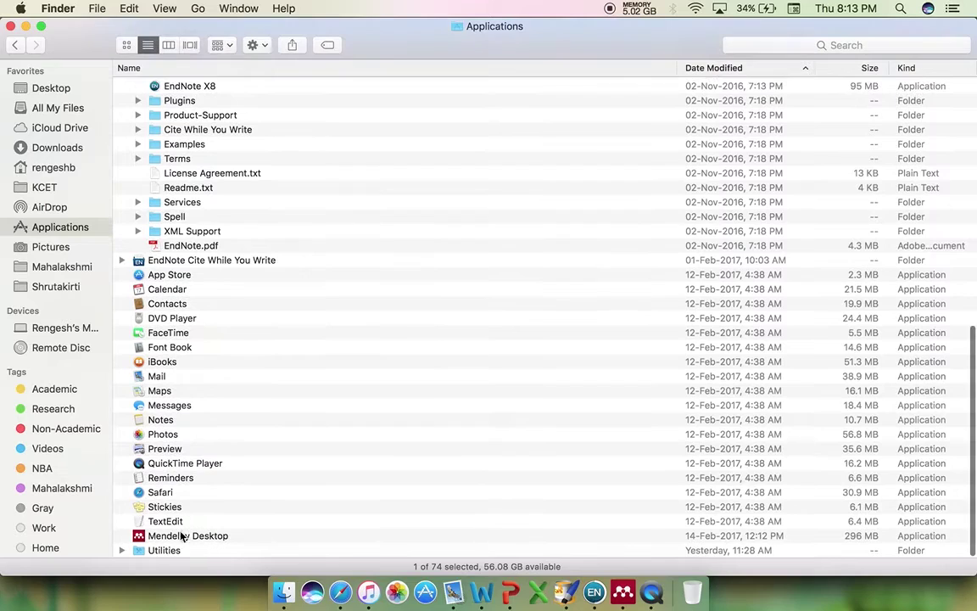
pyautogui.click(182, 535)
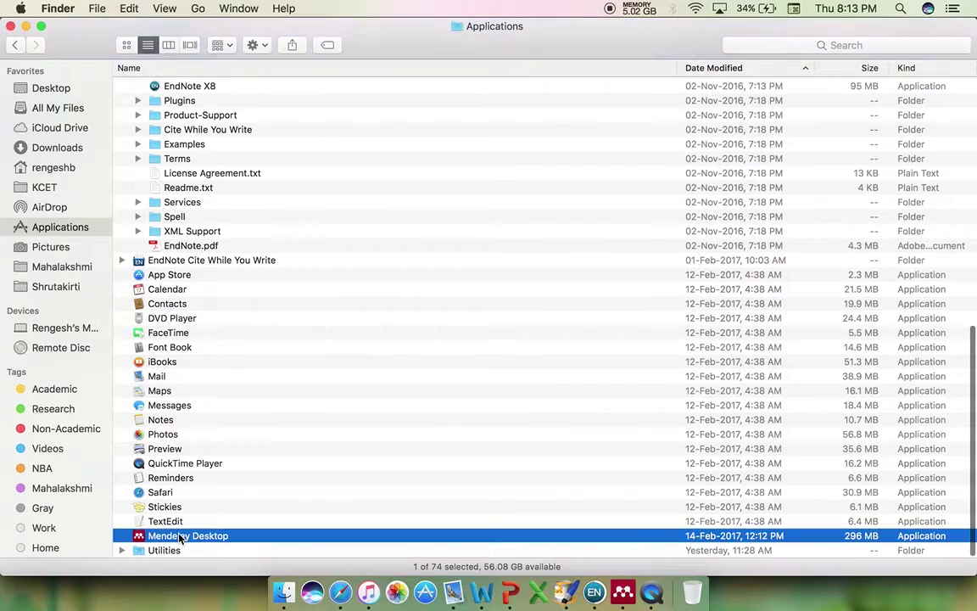
pyautogui.click(638, 597)
pyautogui.click(602, 592)
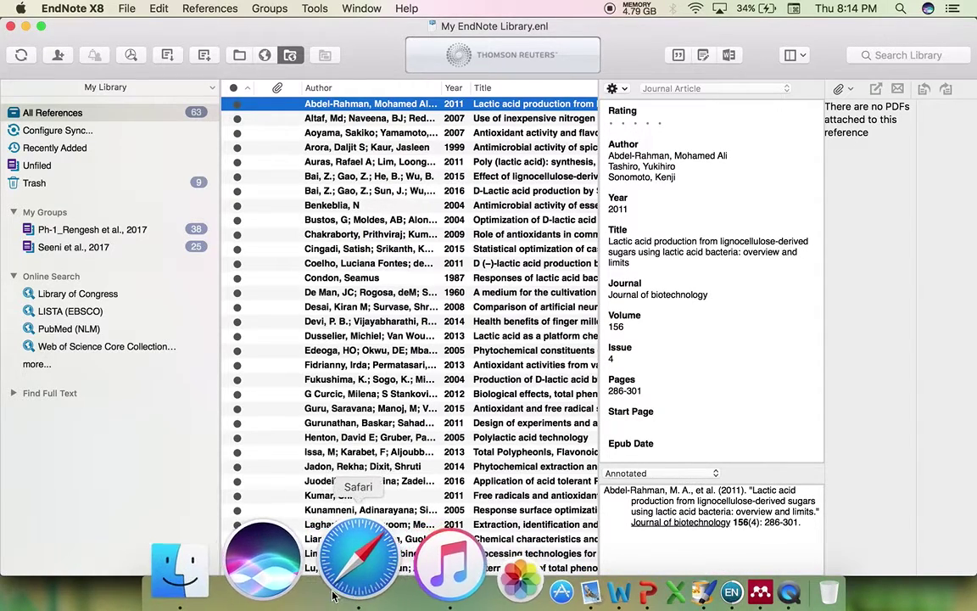
pyautogui.rightClick(373, 598)
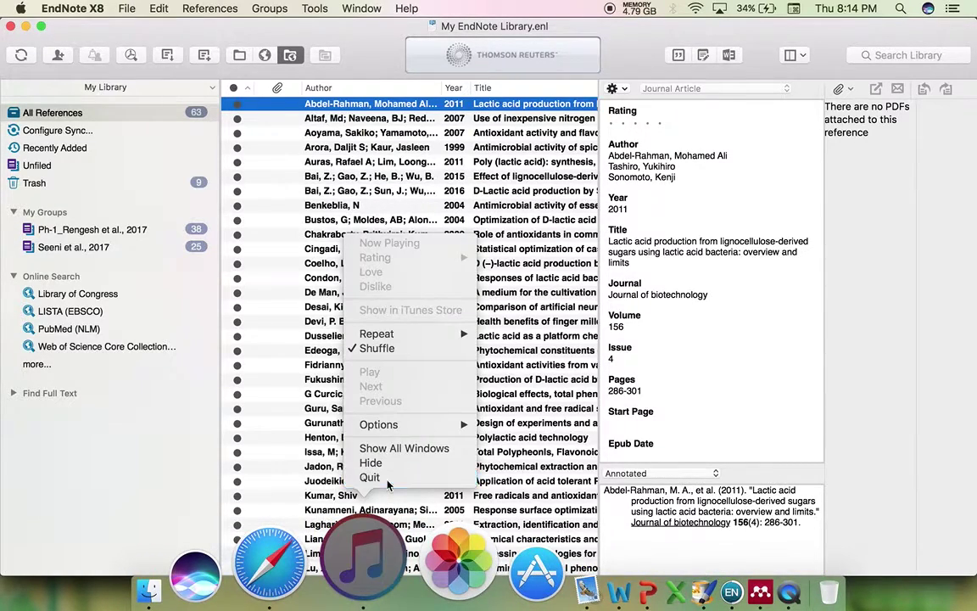
pyautogui.click(366, 478)
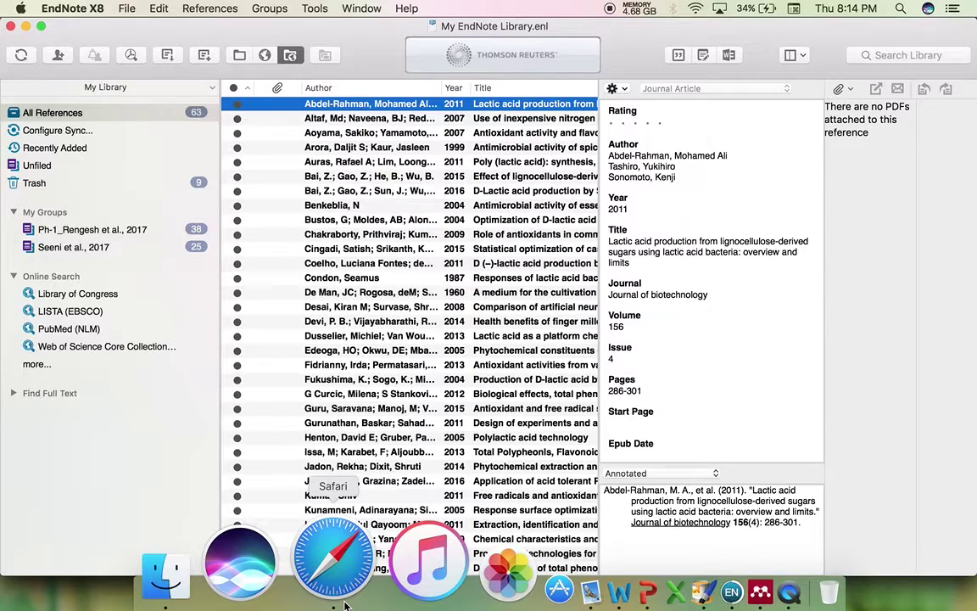
# In Safari, search Google for 'scholar' and open the Google Scholar site.
pyautogui.click(343, 598)
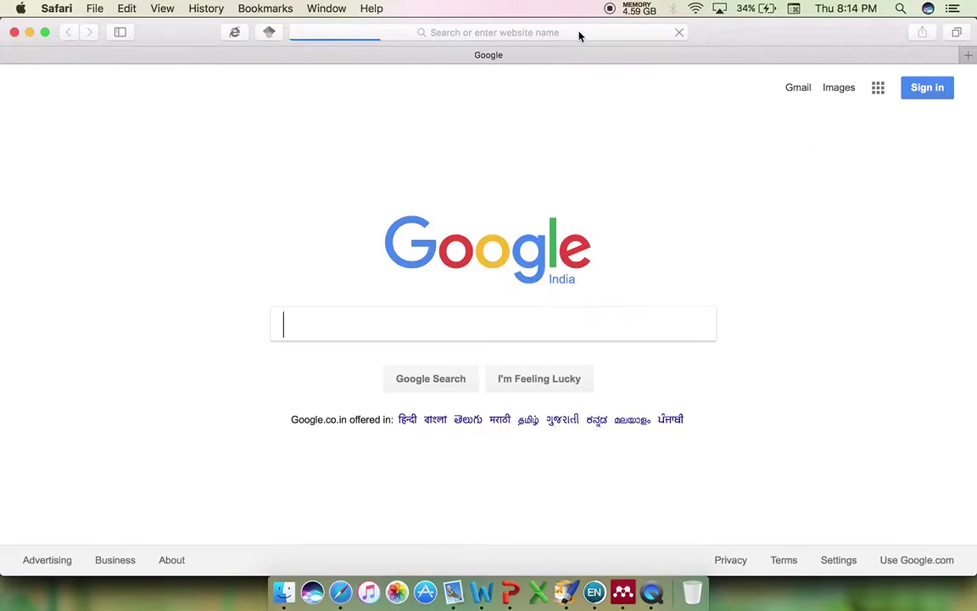
pyautogui.click(877, 90)
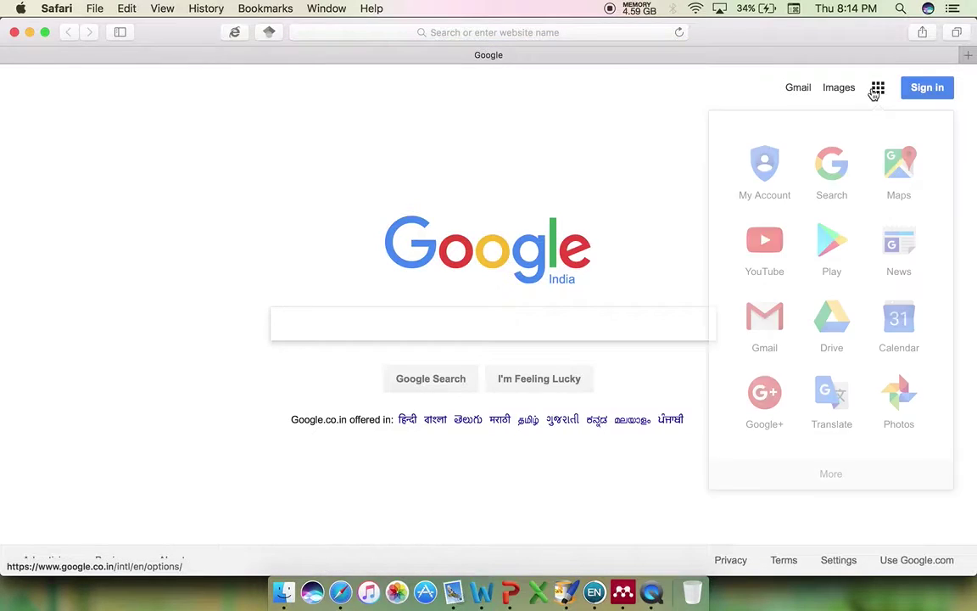
pyautogui.click(472, 331)
pyautogui.write('scholar')
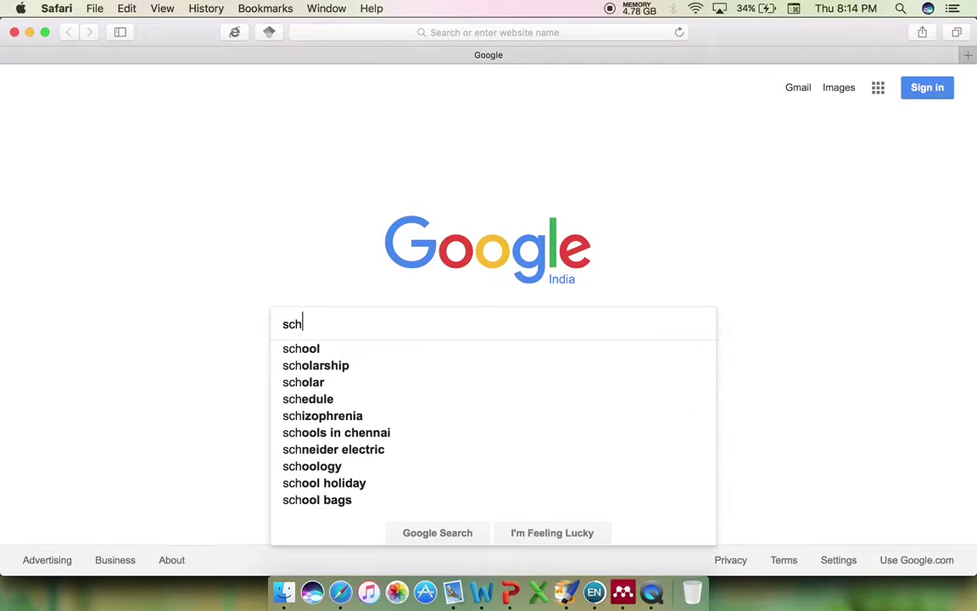
pyautogui.press('Return')
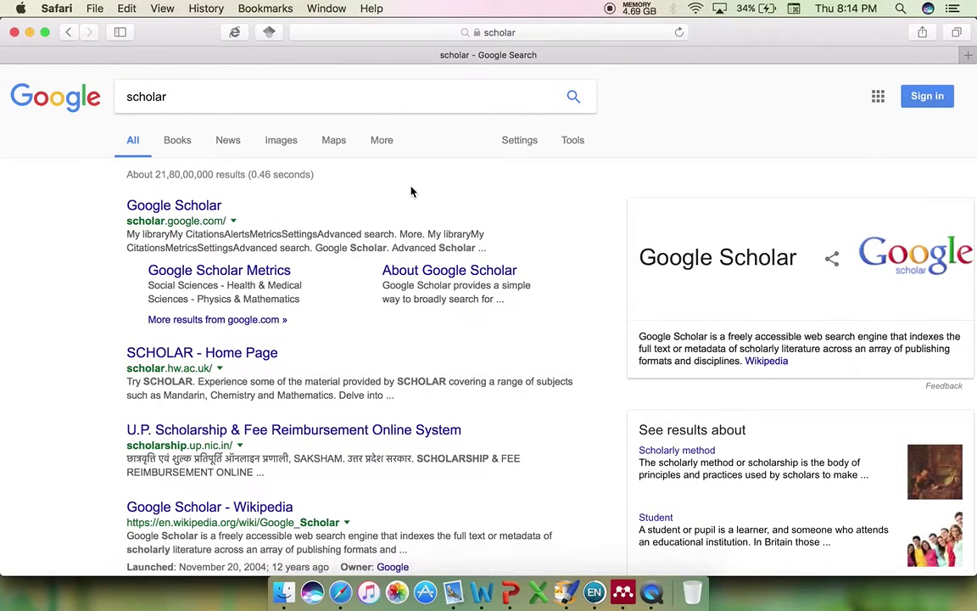
pyautogui.click(197, 208)
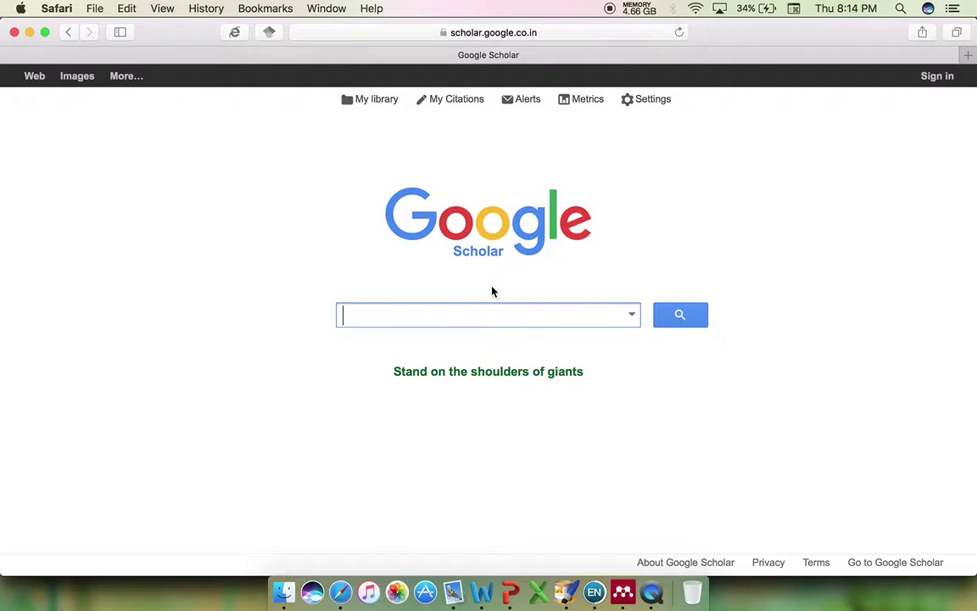
# Search Scholar for 'lactic acid production' and show the first result's citation formats.
pyautogui.write('lactic acid pro')
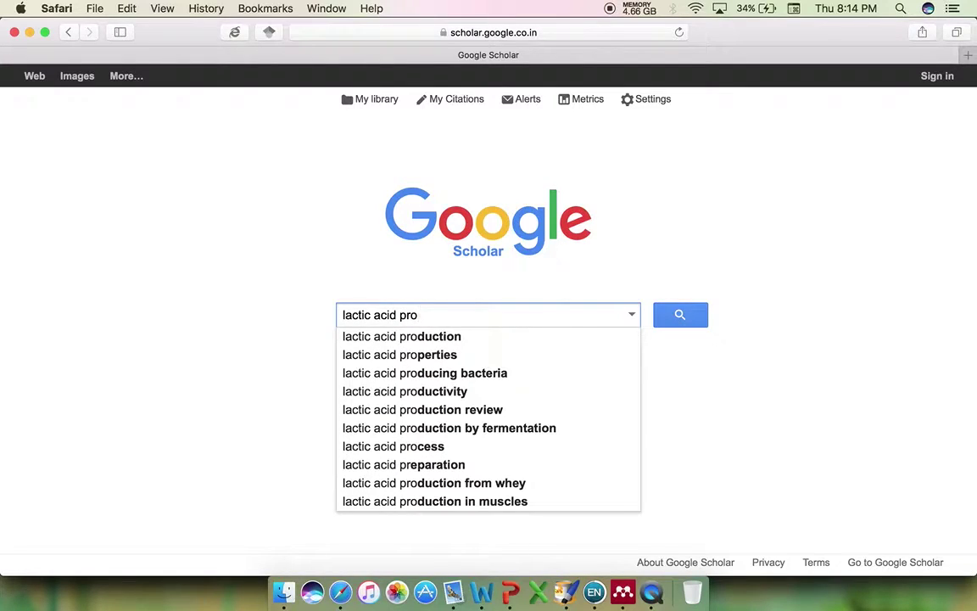
pyautogui.press('Down')
pyautogui.press('Return')
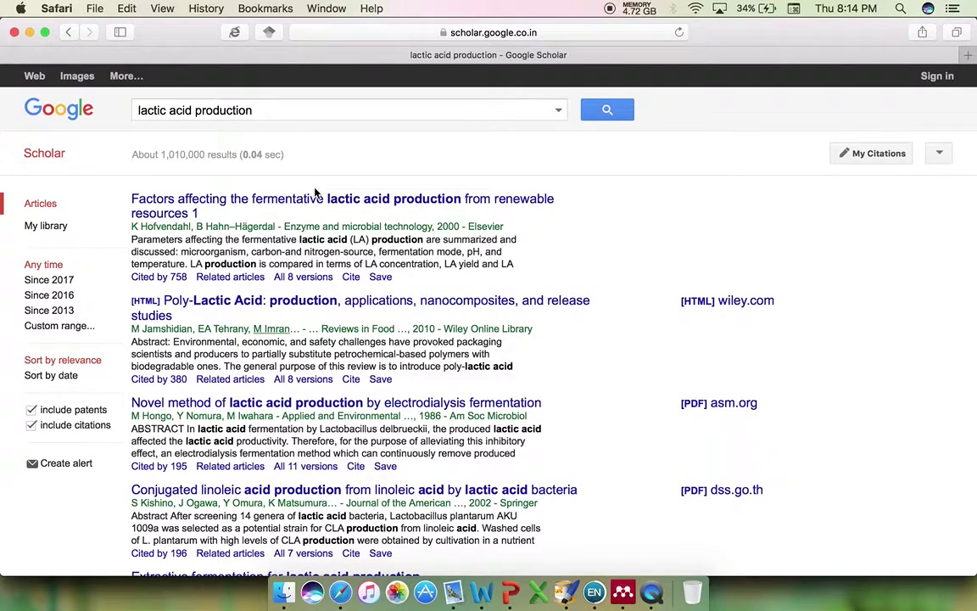
pyautogui.click(352, 277)
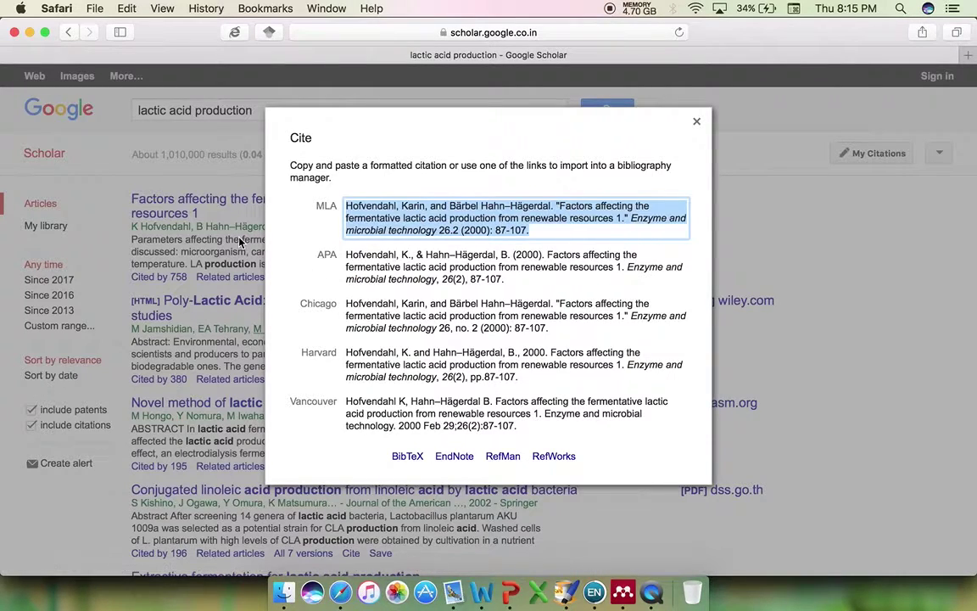
# Reopen the Hofvendahl paper's Cite dialog, download its EndNote citation, and verify scholar.enw in Downloads.
pyautogui.click(697, 124)
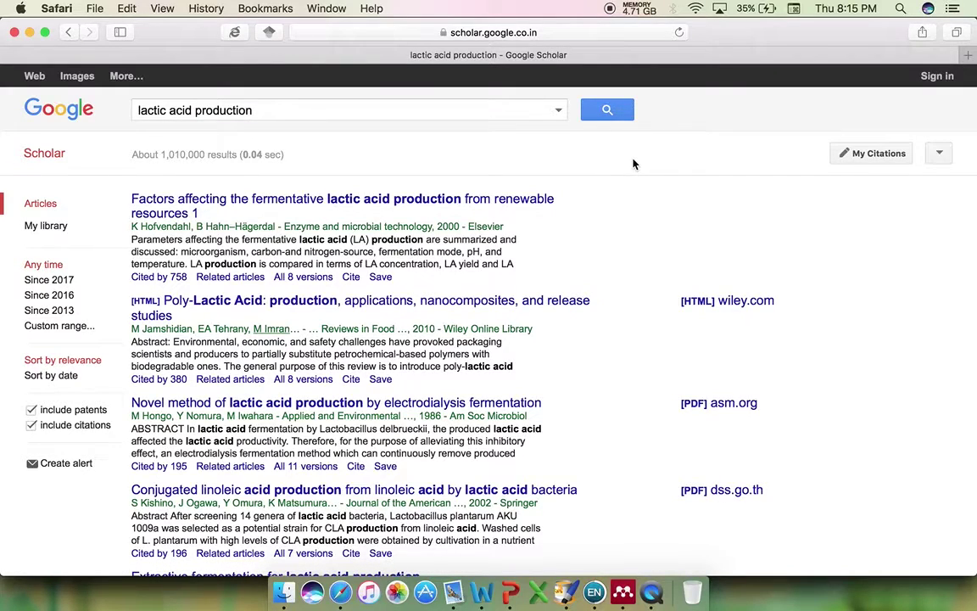
pyautogui.click(350, 279)
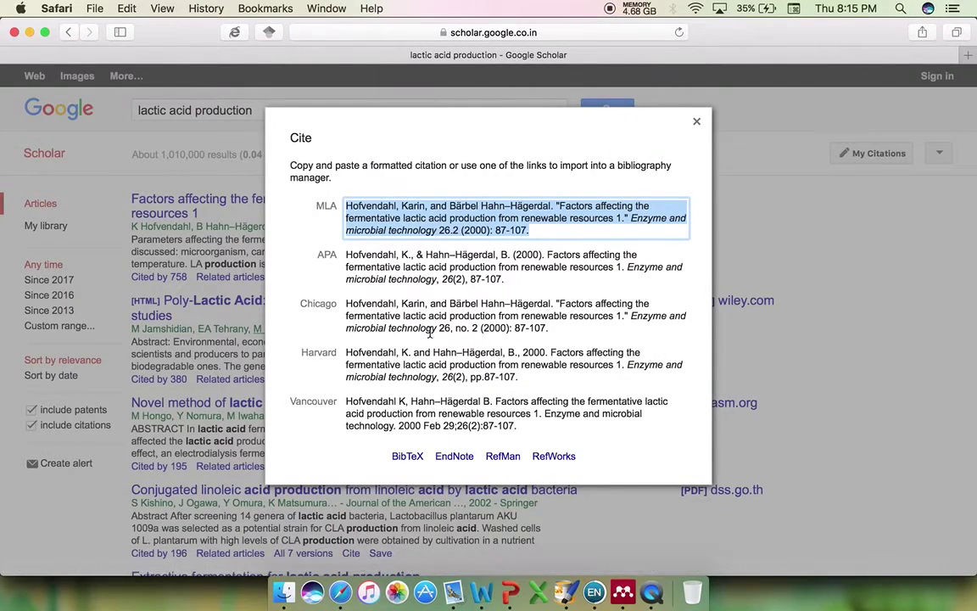
pyautogui.click(455, 456)
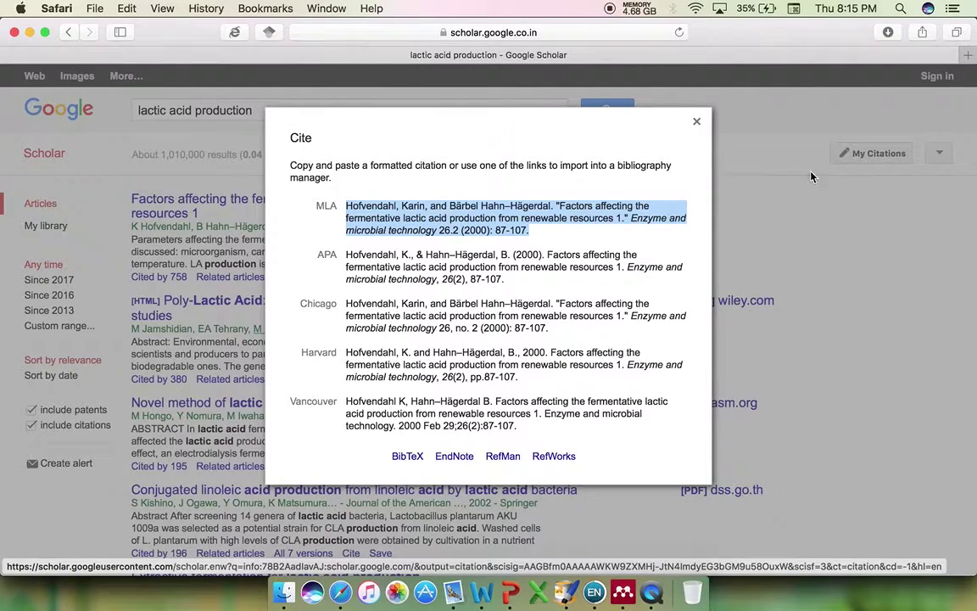
pyautogui.click(889, 33)
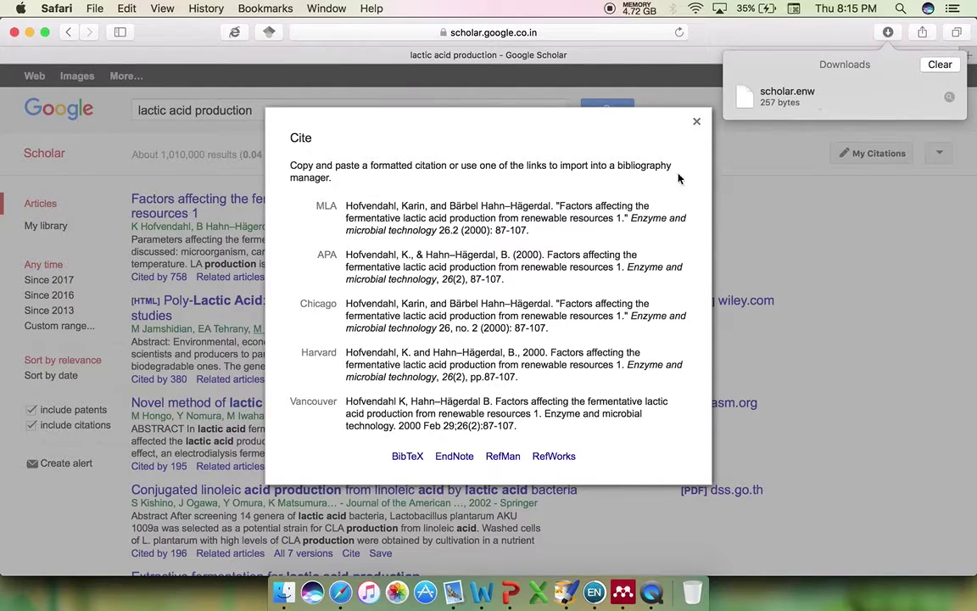
# Open scholar.enw from Finder's Downloads folder with EndNote X8 to import the reference.
pyautogui.click(291, 581)
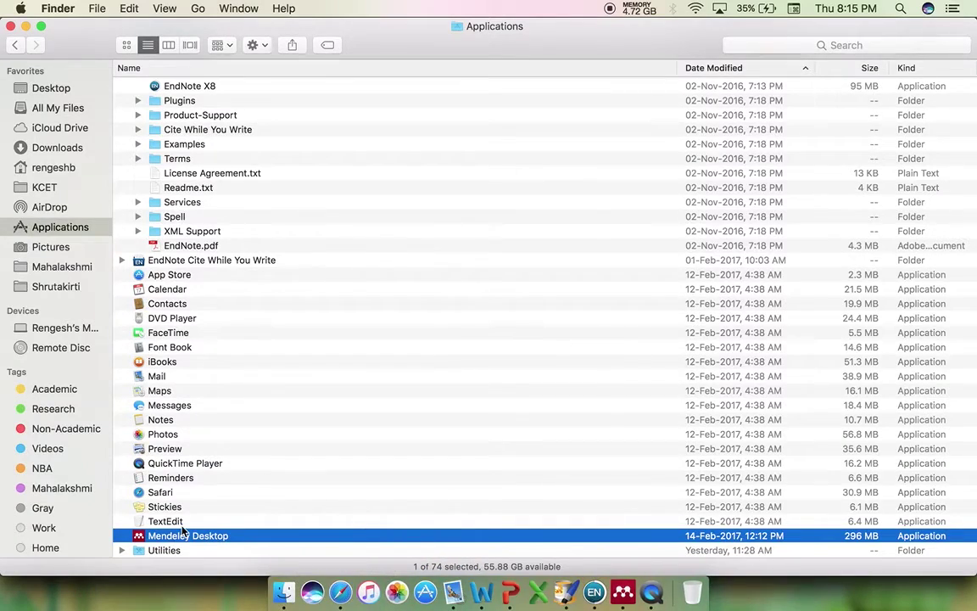
pyautogui.click(63, 147)
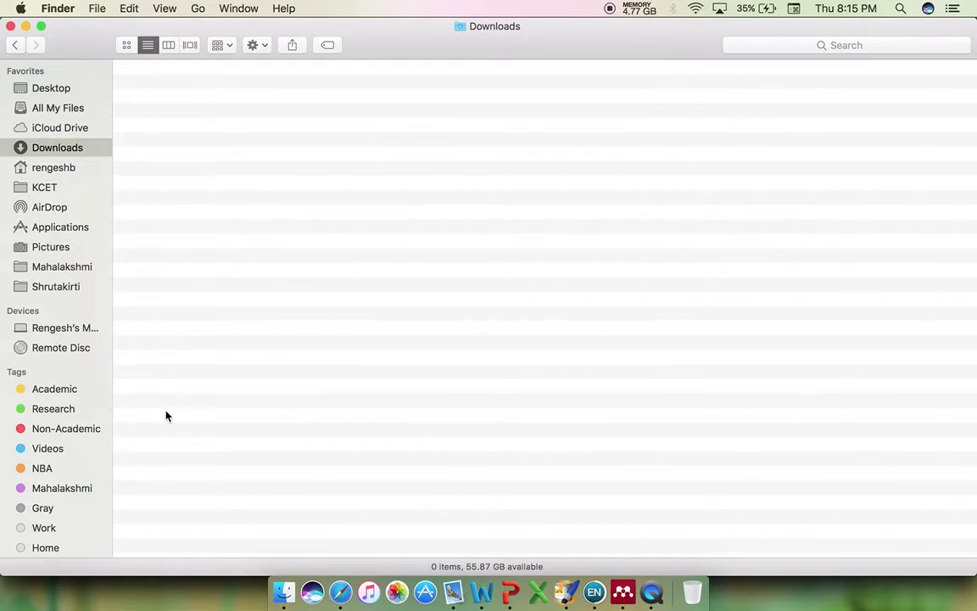
pyautogui.scroll(-5, 166, 501)
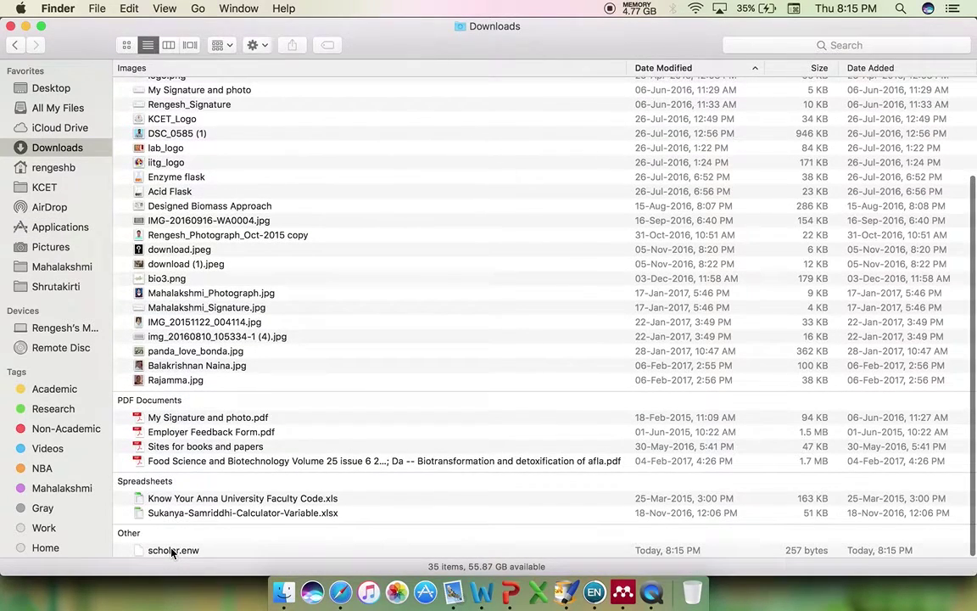
pyautogui.click(169, 550)
pyautogui.rightClick(169, 533)
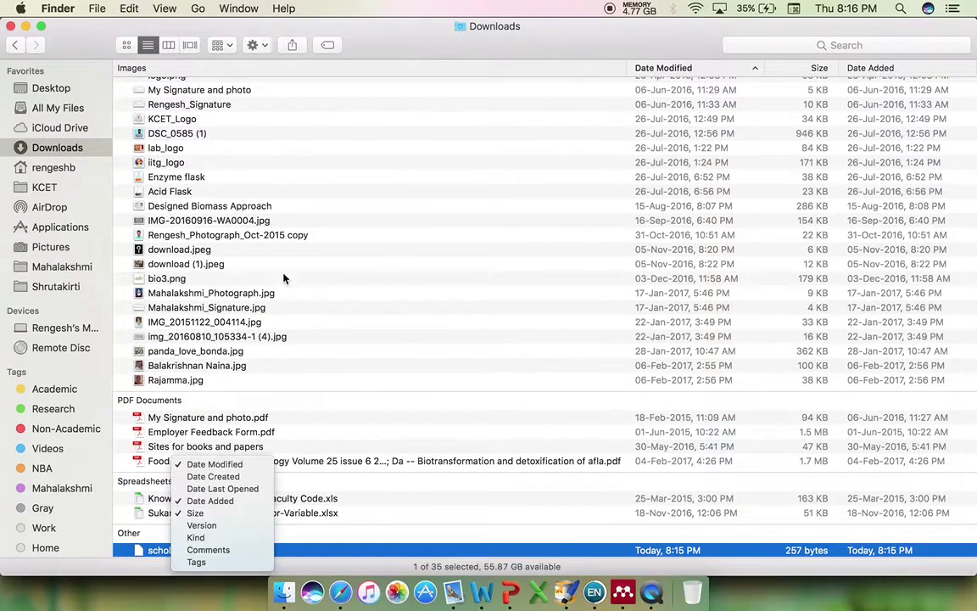
pyautogui.rightClick(164, 554)
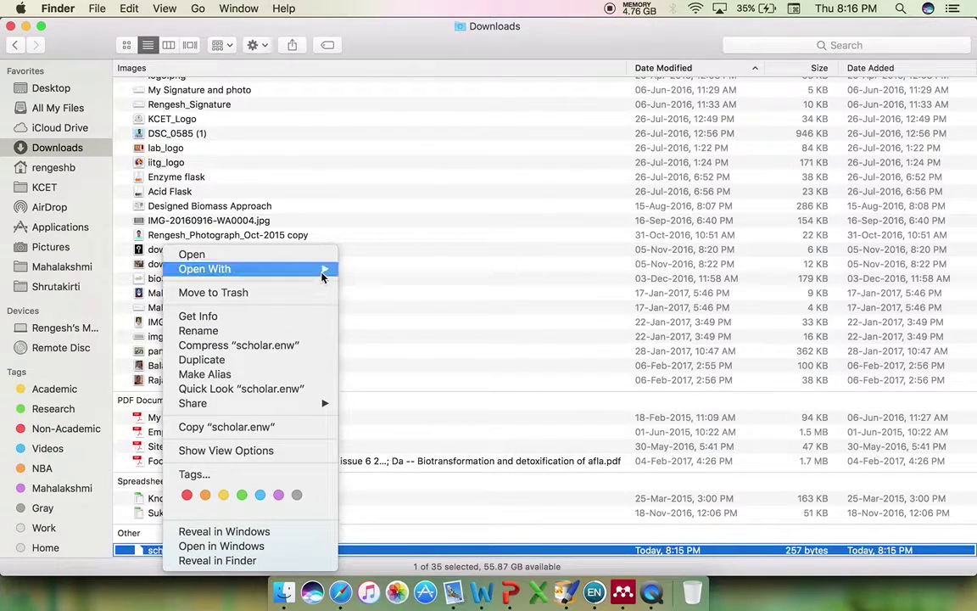
pyautogui.moveTo(293, 269)
pyautogui.click(379, 270)
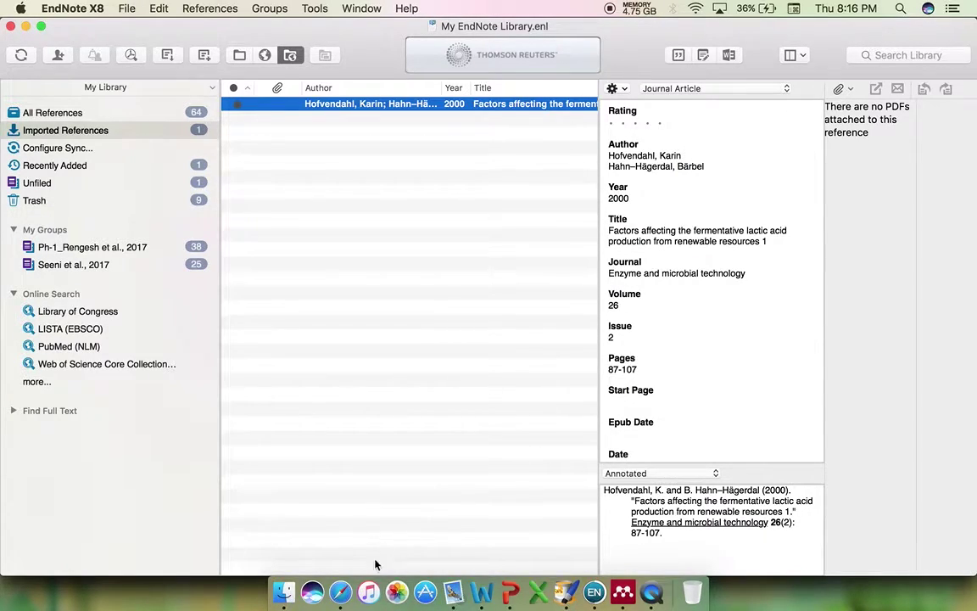
# Close Scholar's citation formats, return to the EndNote X8 library, and open its File menu.
pyautogui.click(336, 560)
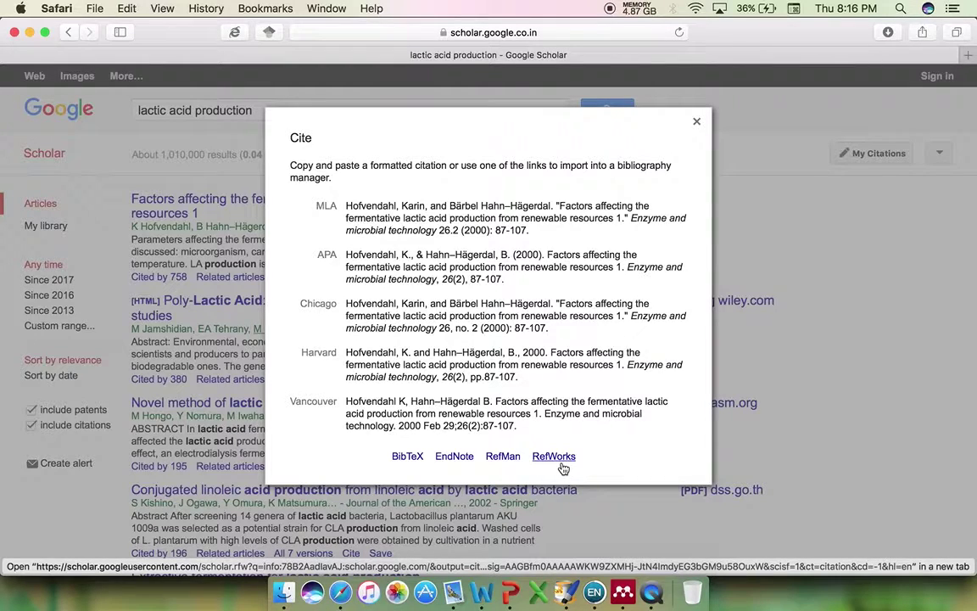
pyautogui.click(697, 123)
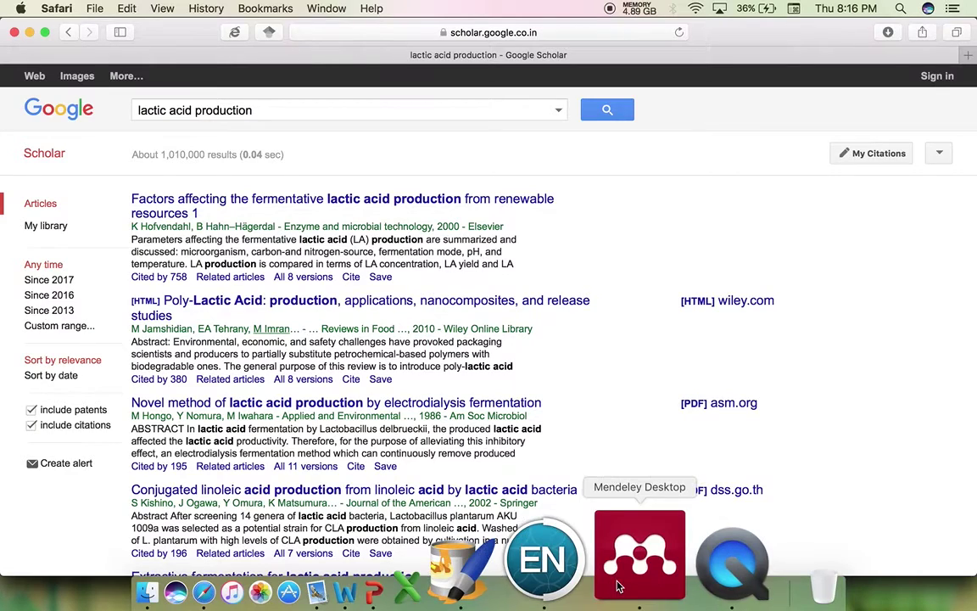
pyautogui.click(592, 580)
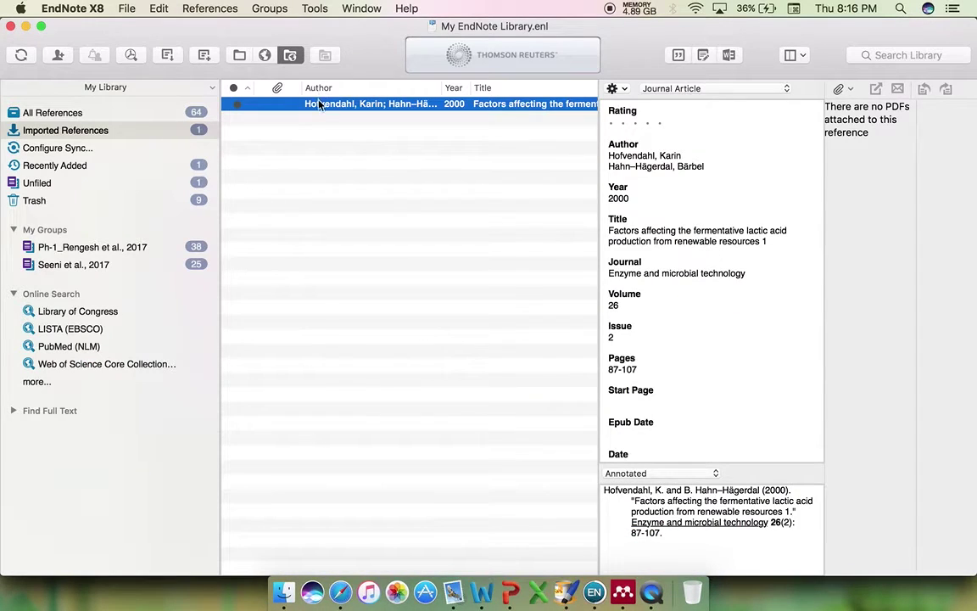
pyautogui.click(125, 9)
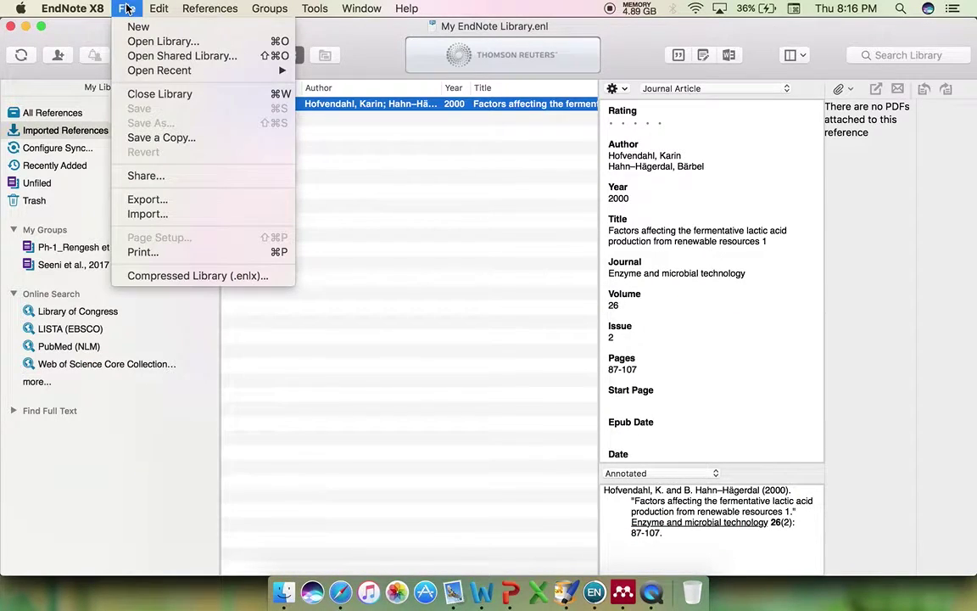
# Export the selected reference as an XML file named 'Ref' on the Desktop.
pyautogui.click(161, 200)
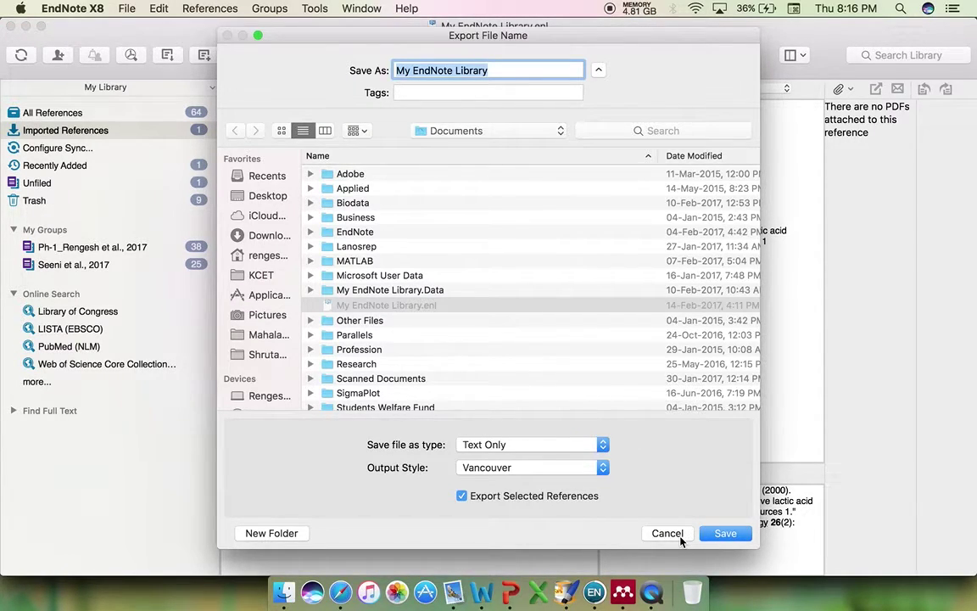
pyautogui.click(604, 444)
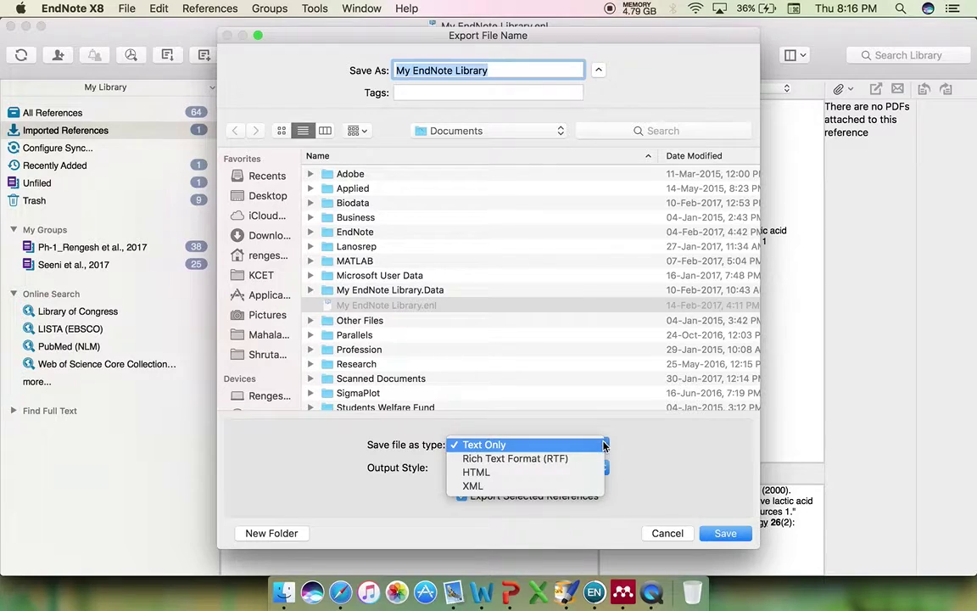
pyautogui.click(549, 483)
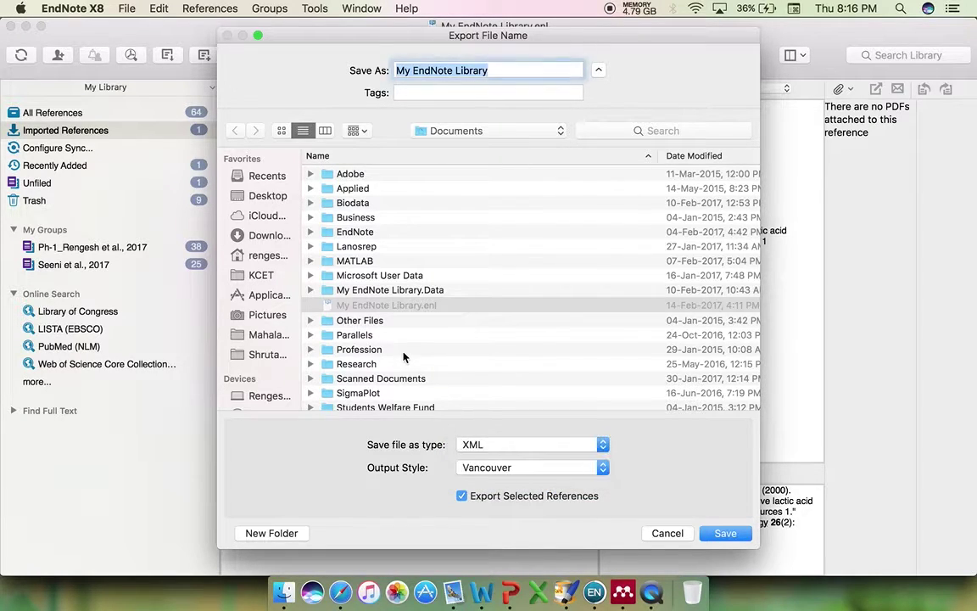
pyautogui.click(277, 195)
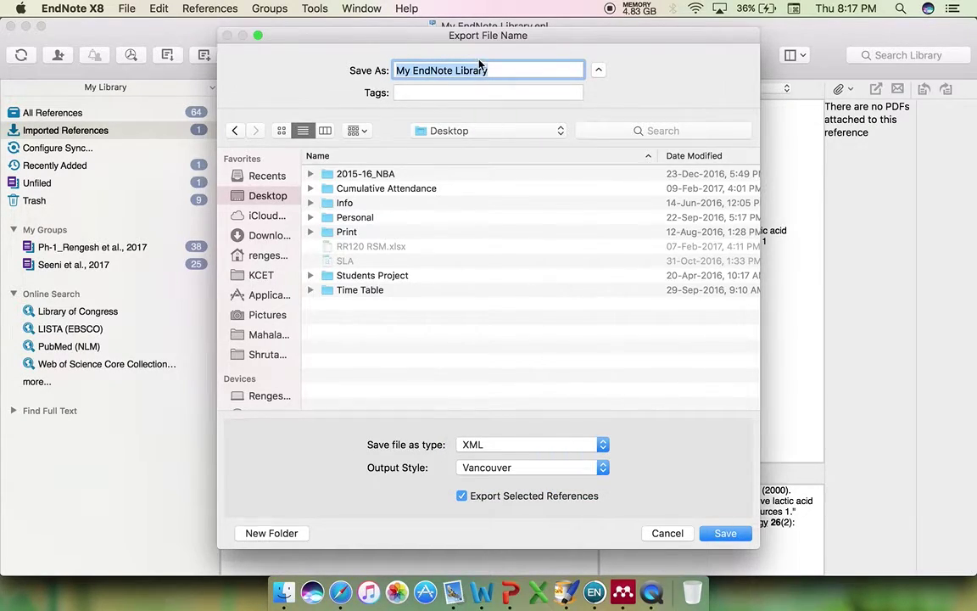
pyautogui.write('Ref1')
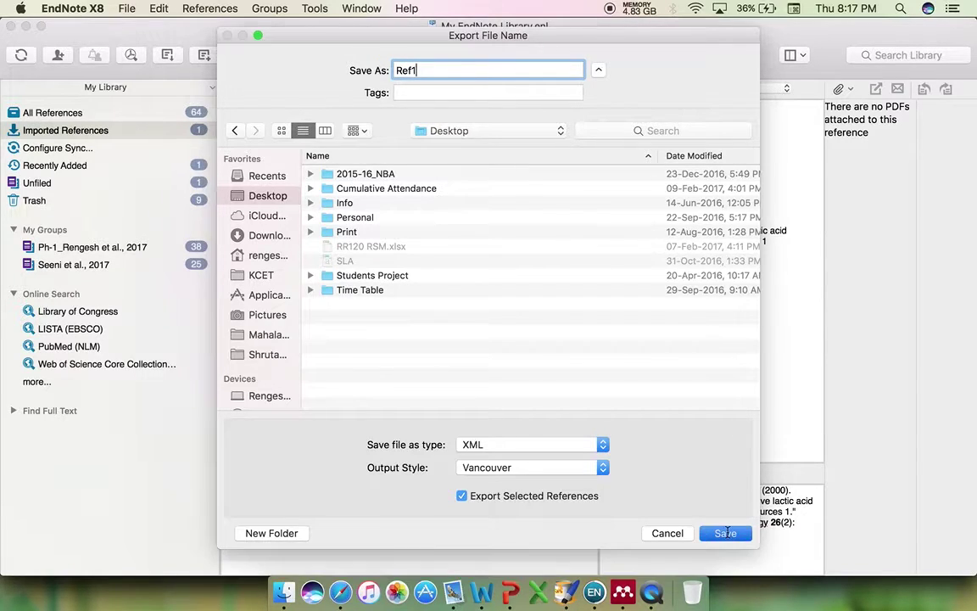
pyautogui.click(744, 532)
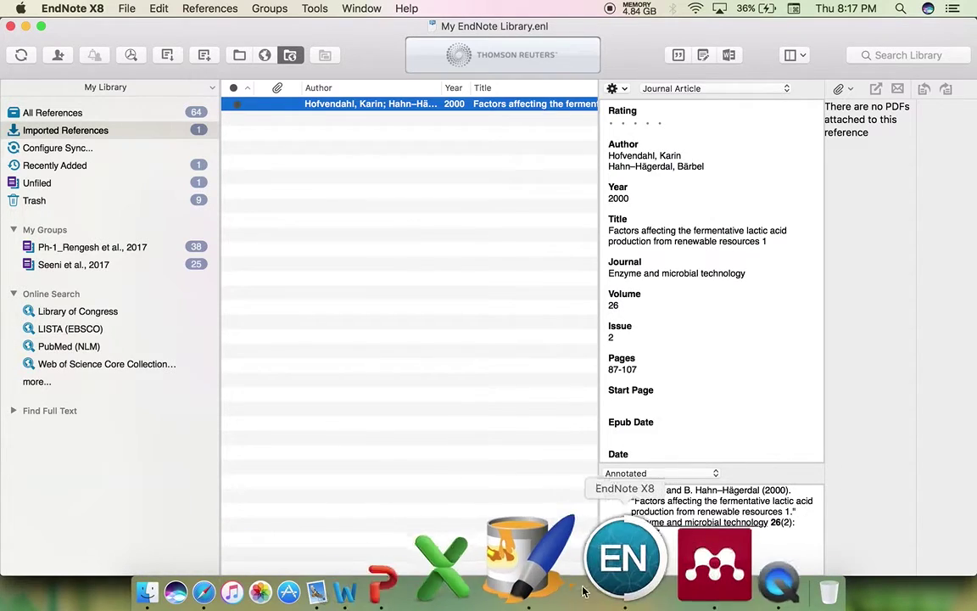
# Create a new Mendeley Desktop folder named 'Paper X'.
pyautogui.click(622, 587)
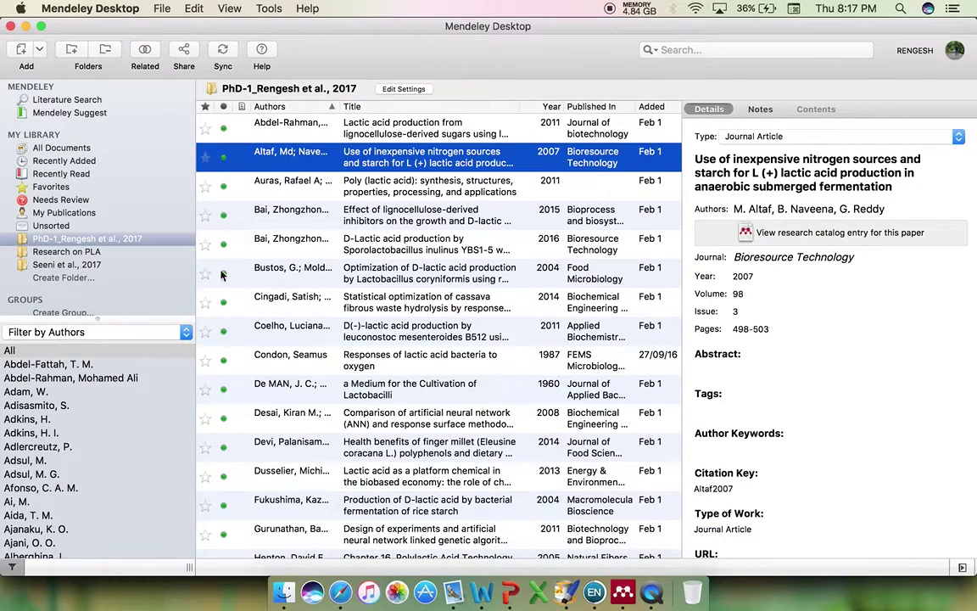
pyautogui.click(63, 278)
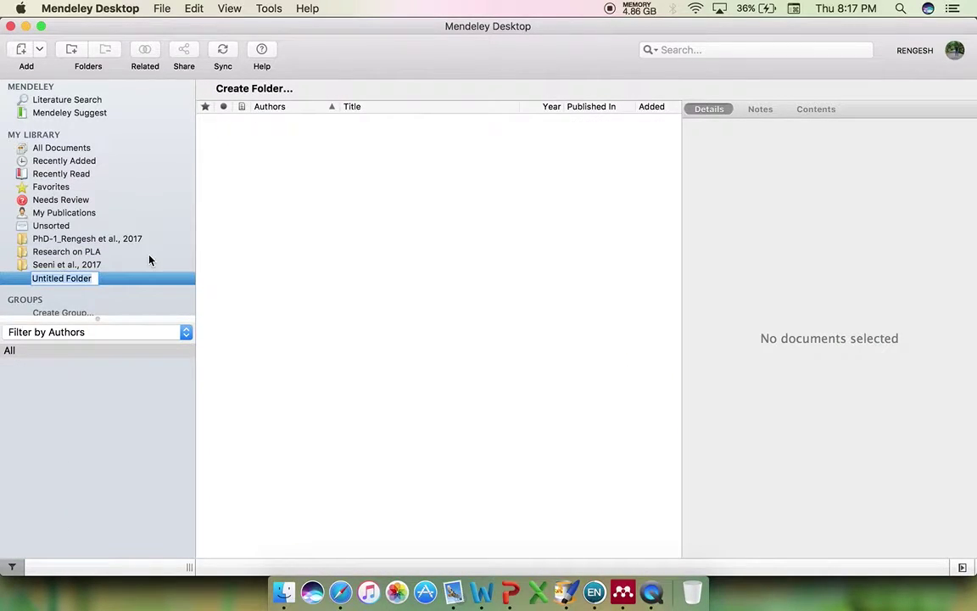
pyautogui.write('PAper')
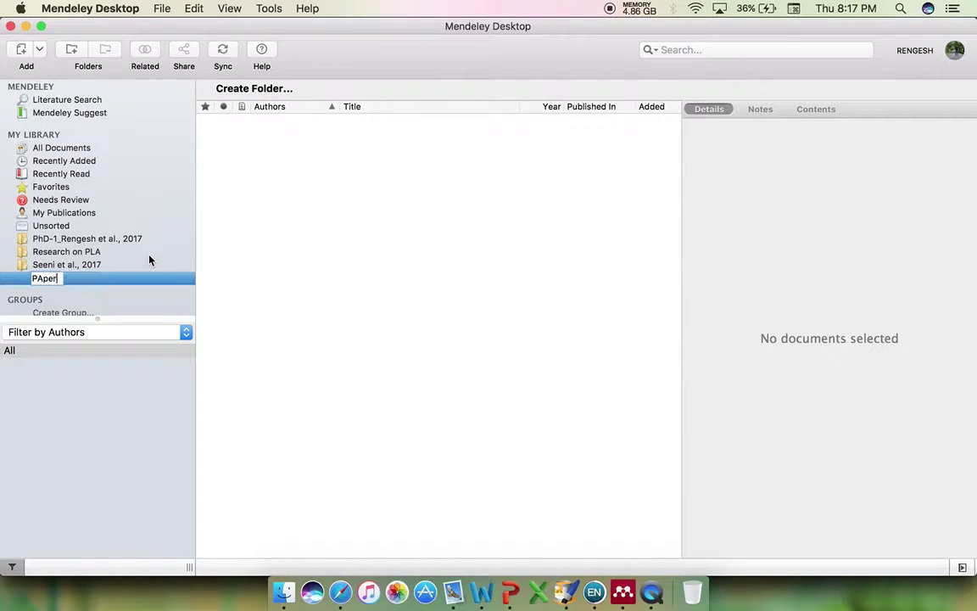
pyautogui.press('BackSpace')
pyautogui.press('BackSpace')
pyautogui.press('BackSpace')
pyautogui.press('BackSpace')
pyautogui.write('aper X')
pyautogui.press('Return')
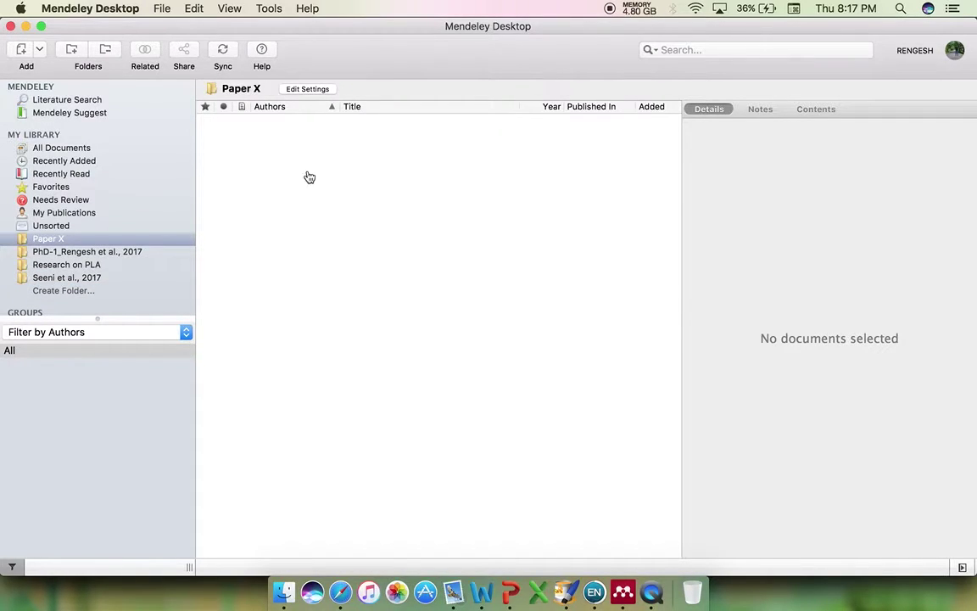
# Add Ref1.xml from the Desktop into the Paper X folder.
pyautogui.click(161, 10)
pyautogui.click(184, 28)
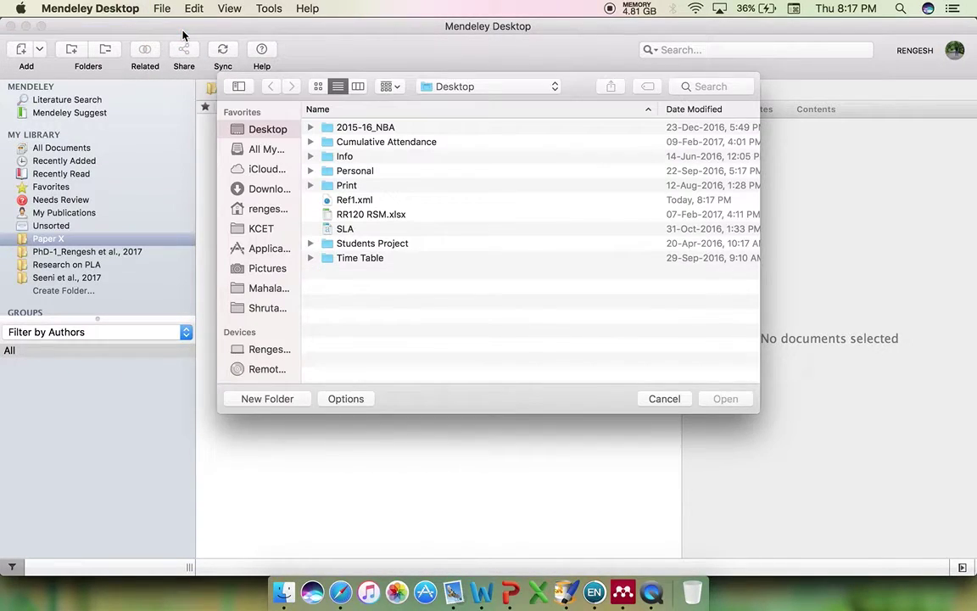
pyautogui.doubleClick(360, 202)
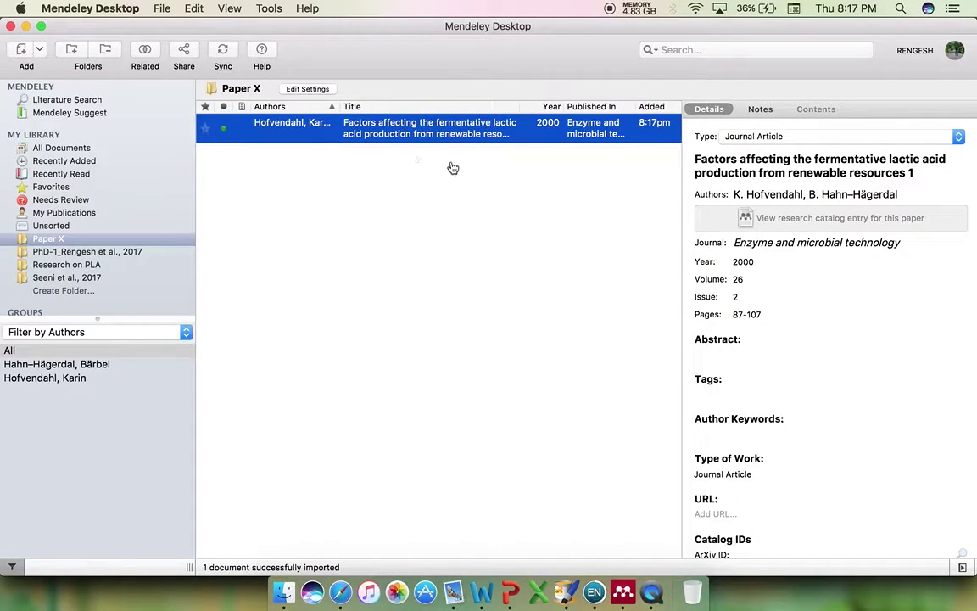
pyautogui.click(481, 577)
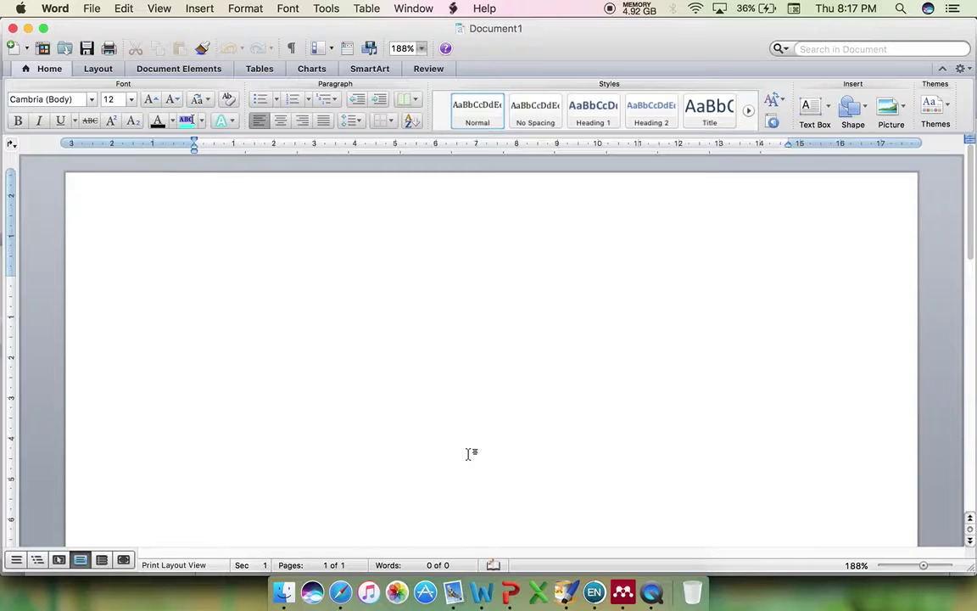
# Type 'Lines is here' and highlight the line in cyan.
pyautogui.write('lines is here')
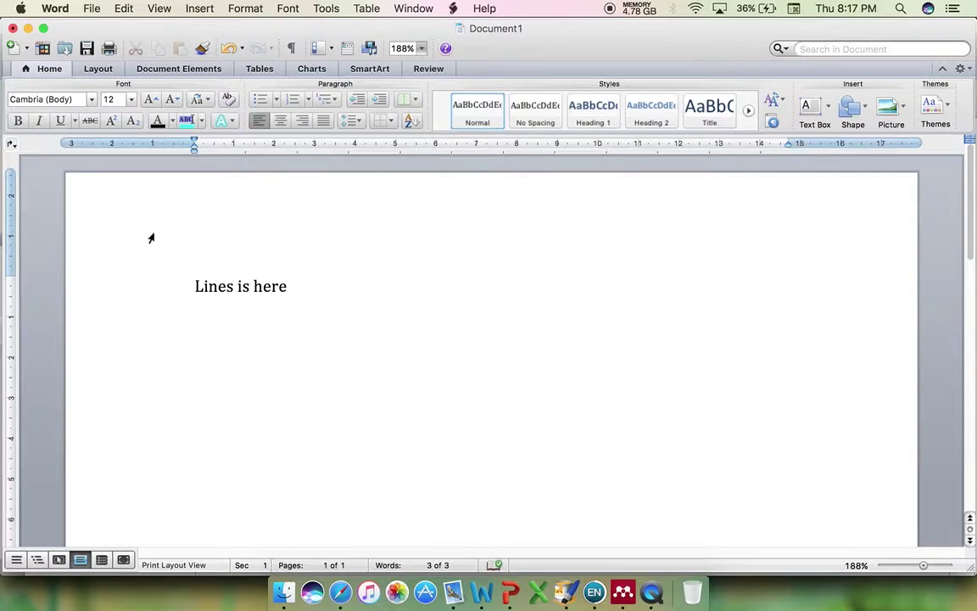
pyautogui.click(196, 286)
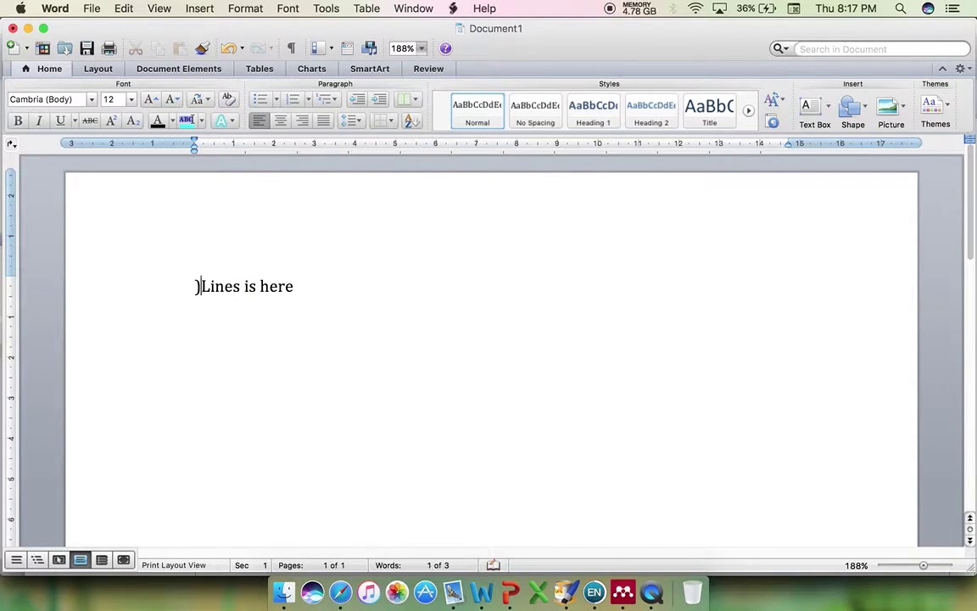
pyautogui.press('BackSpace')
pyautogui.moveTo(196, 286); pyautogui.dragTo(321, 286)
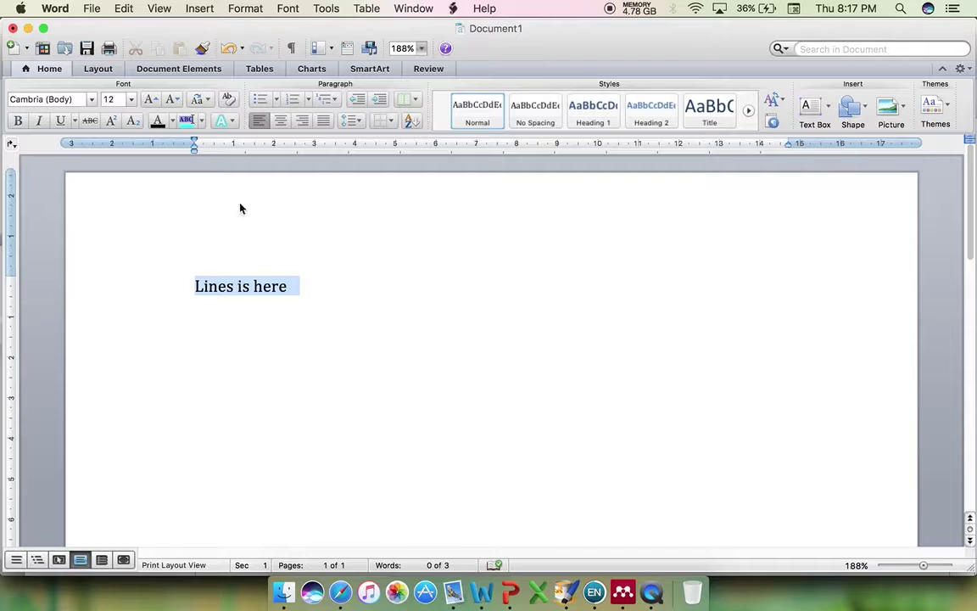
pyautogui.click(188, 120)
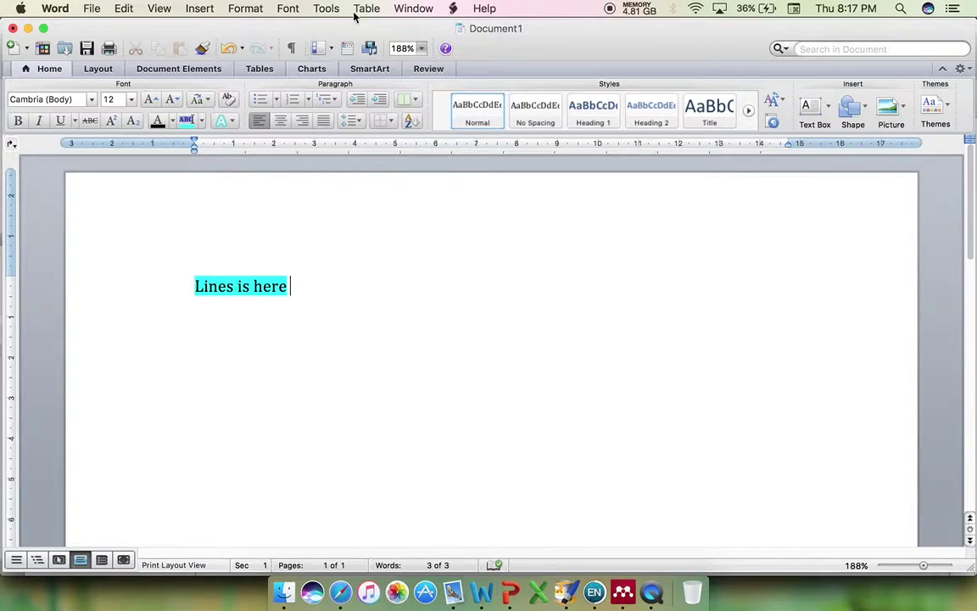
# Insert a Mendeley bibliography, then open Insert or Edit Citation and go to Mendeley.
pyautogui.click(451, 10)
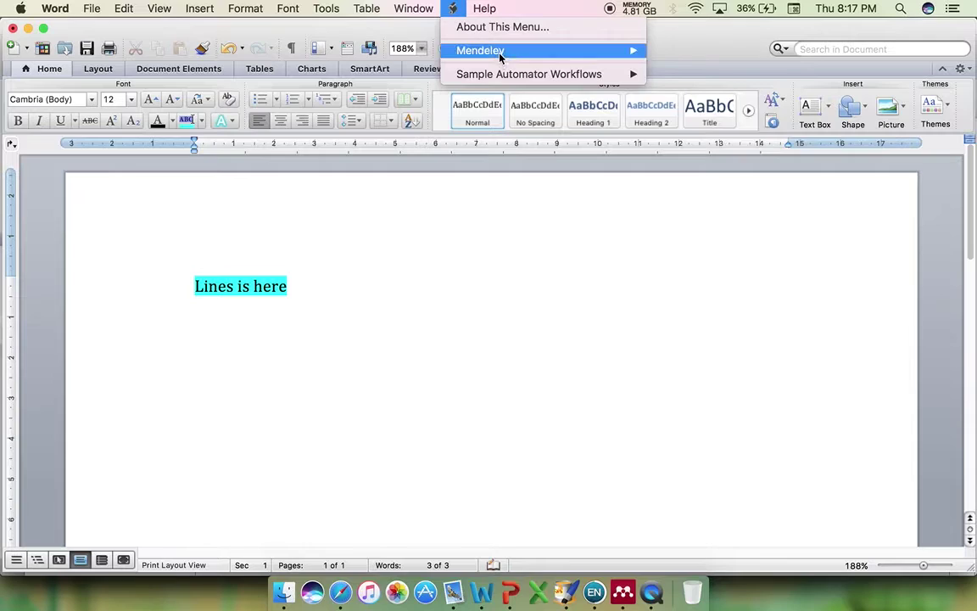
pyautogui.moveTo(595, 59)
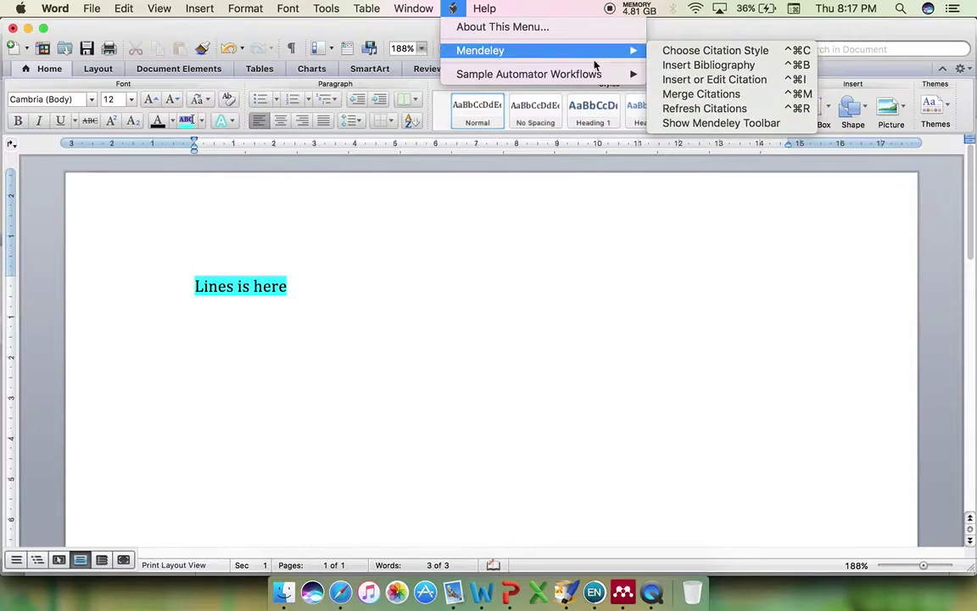
pyautogui.click(685, 66)
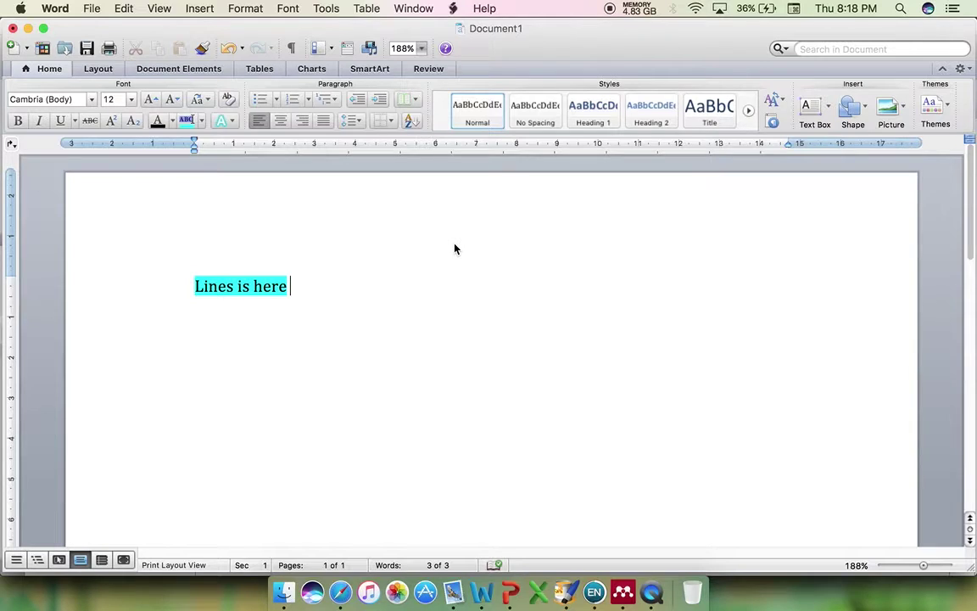
pyautogui.click(453, 9)
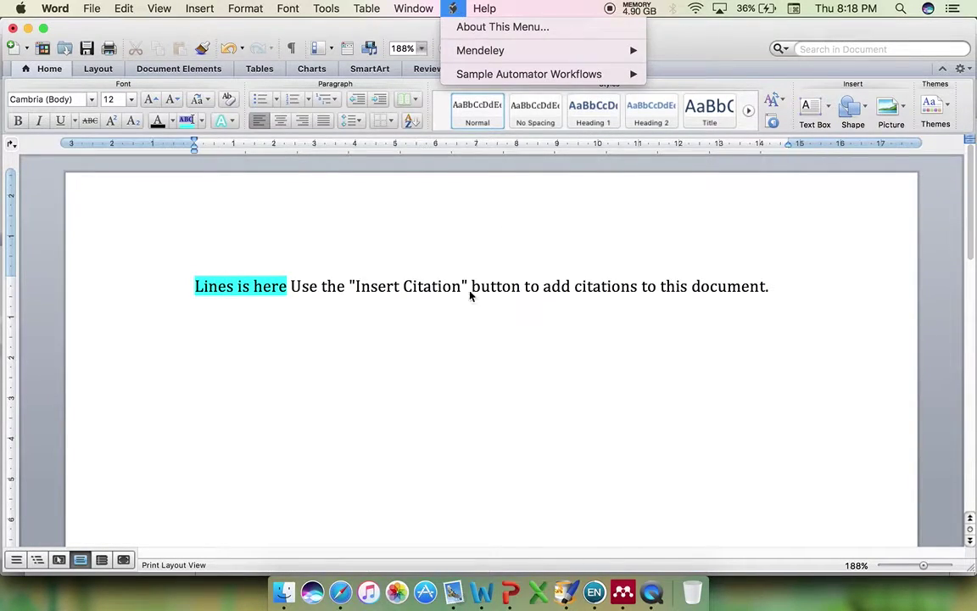
pyautogui.moveTo(580, 53)
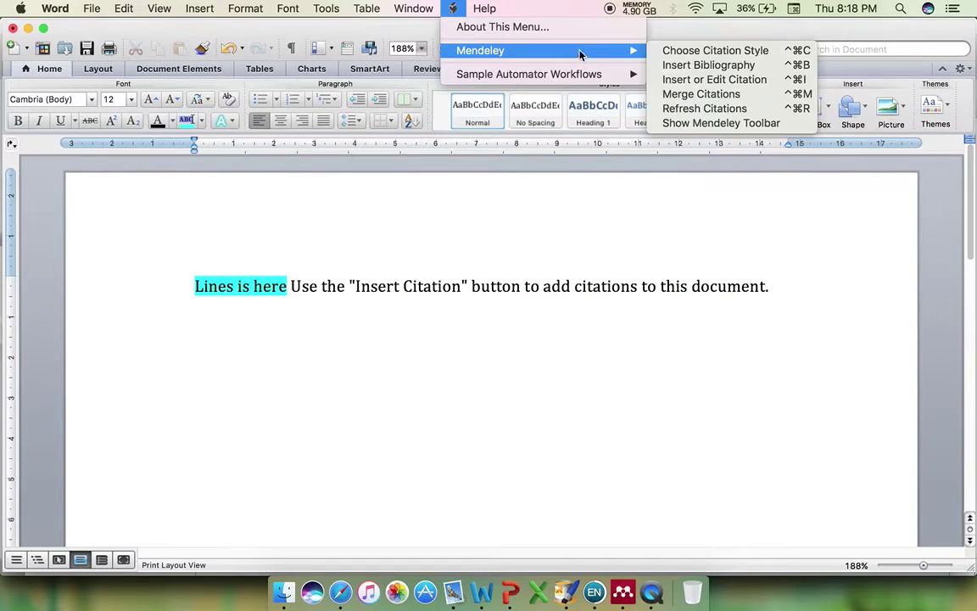
pyautogui.click(699, 80)
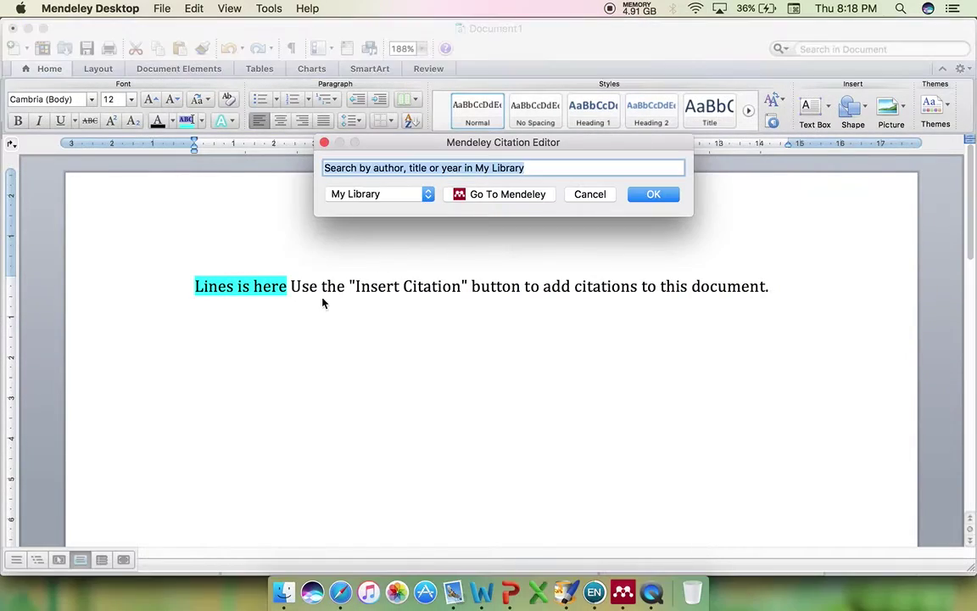
pyautogui.click(508, 197)
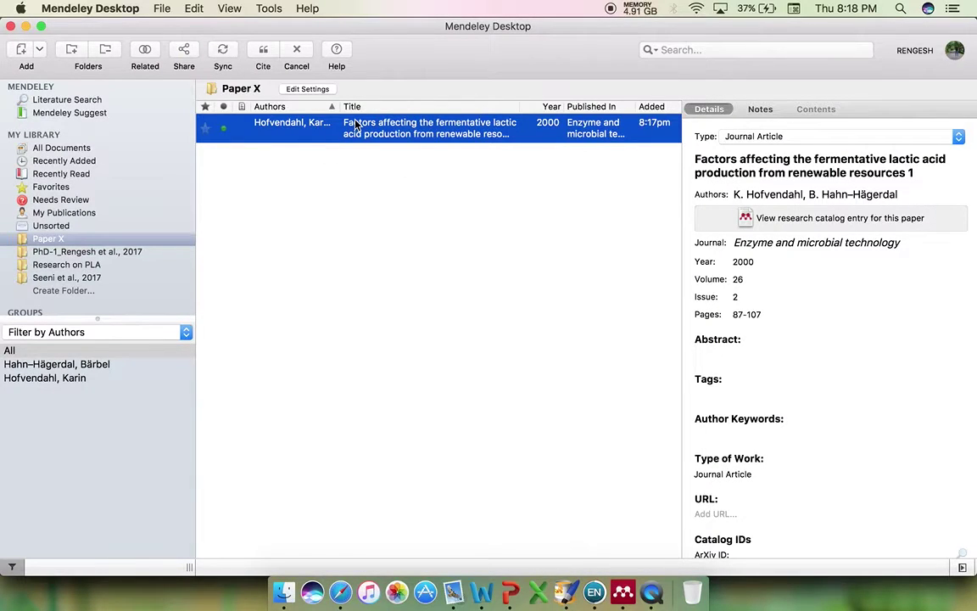
# Browse the Hofvendahl reference's actions and Mendeley's Tools and Help menus, then return to Word.
pyautogui.rightClick(419, 134)
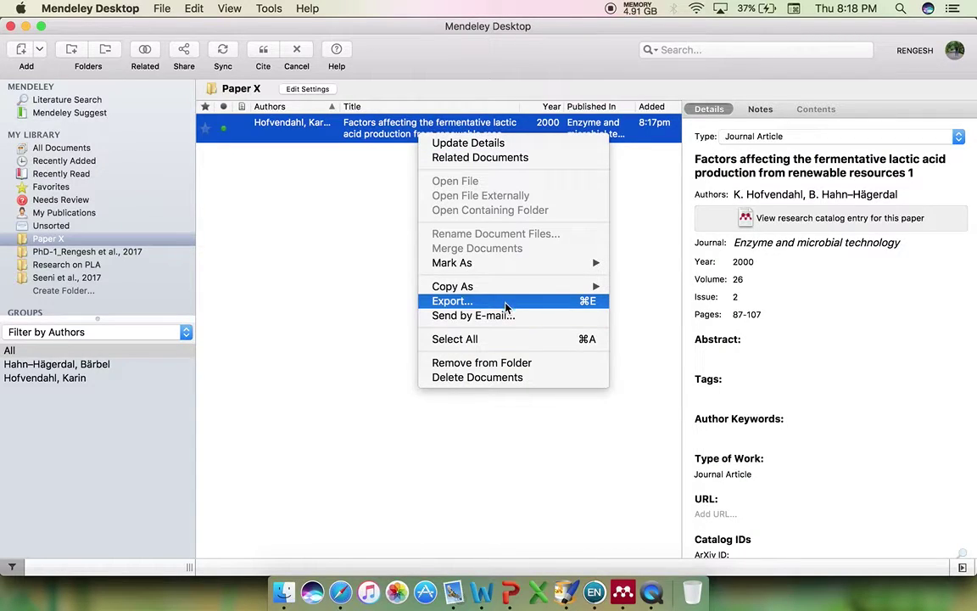
pyautogui.moveTo(504, 292)
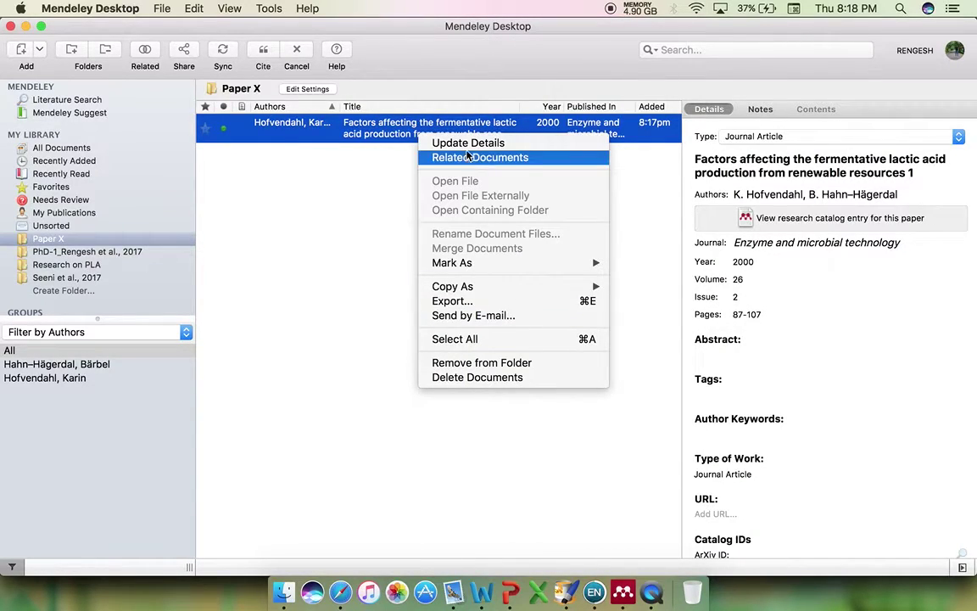
pyautogui.click(369, 140)
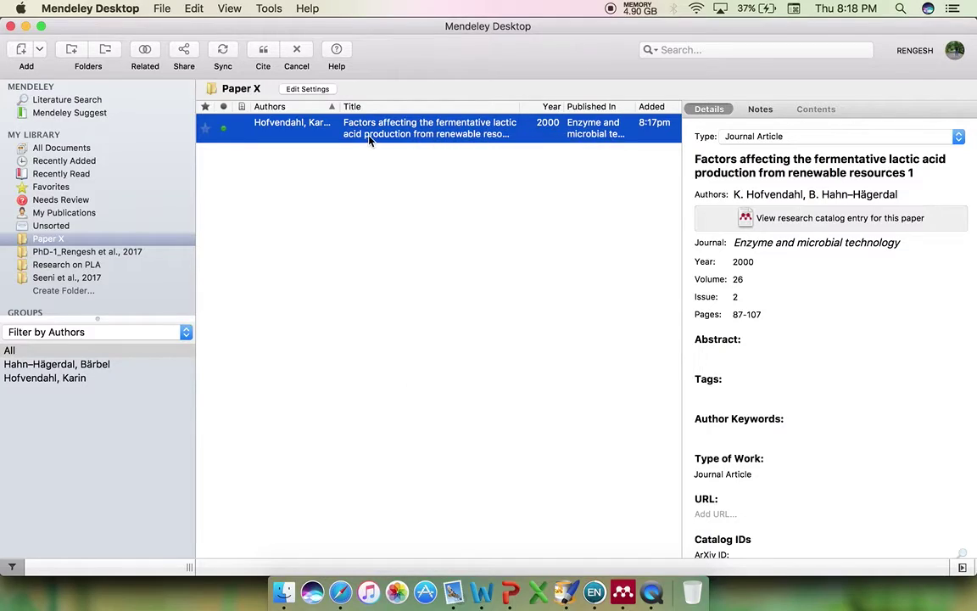
pyautogui.click(280, 7)
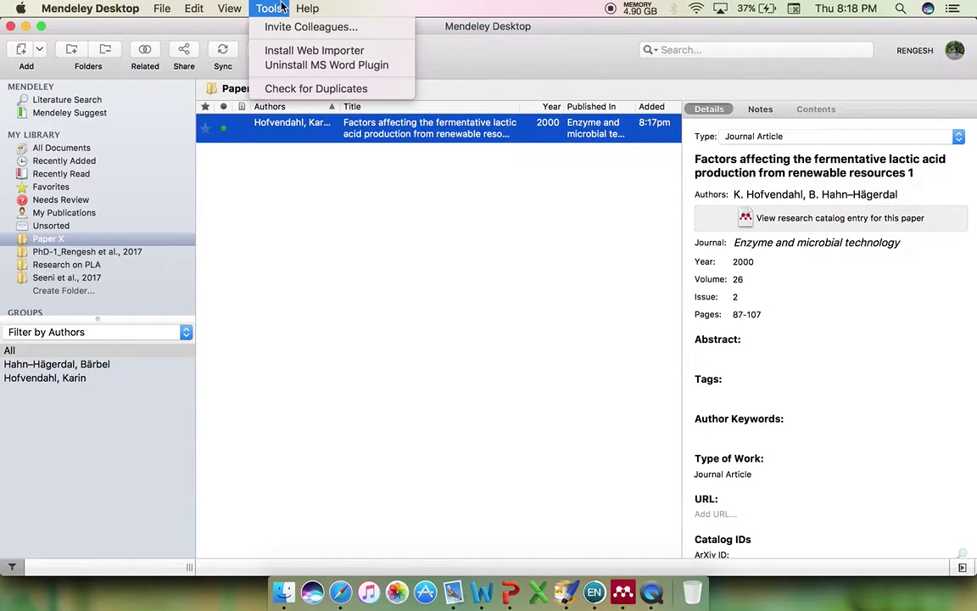
pyautogui.moveTo(192, 6)
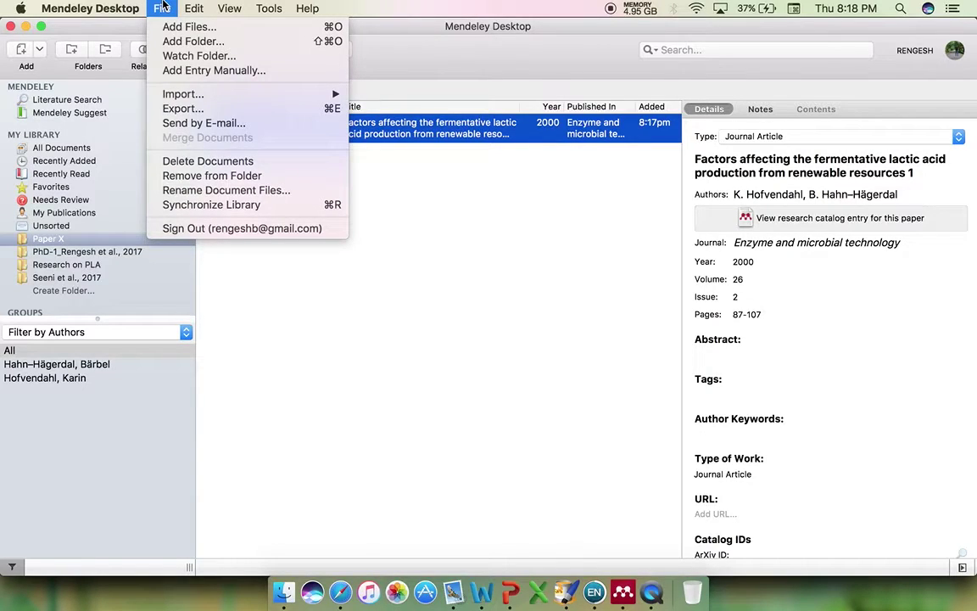
pyautogui.click(596, 127)
pyautogui.rightClick(596, 127)
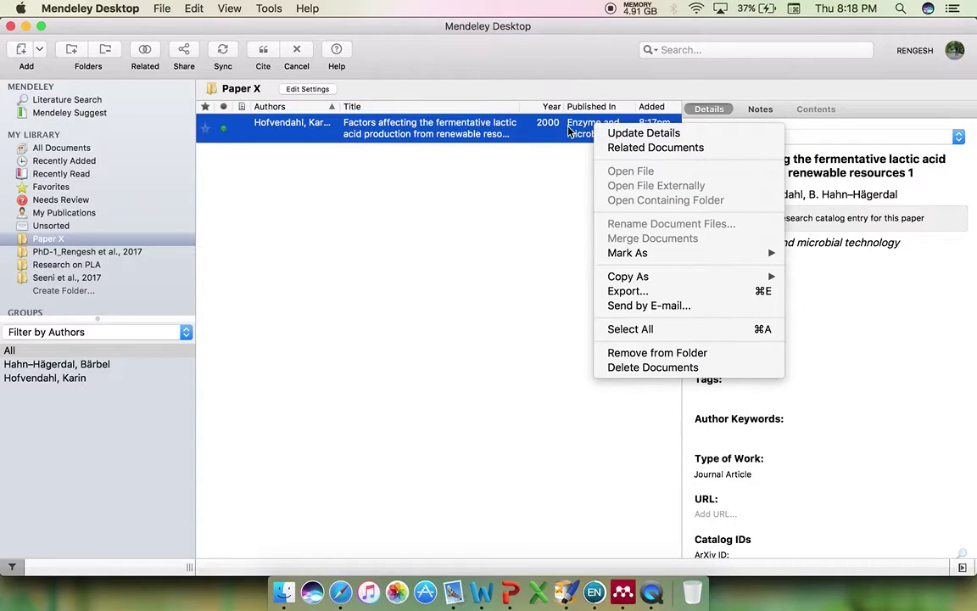
pyautogui.click(511, 119)
pyautogui.press('super+Tab')
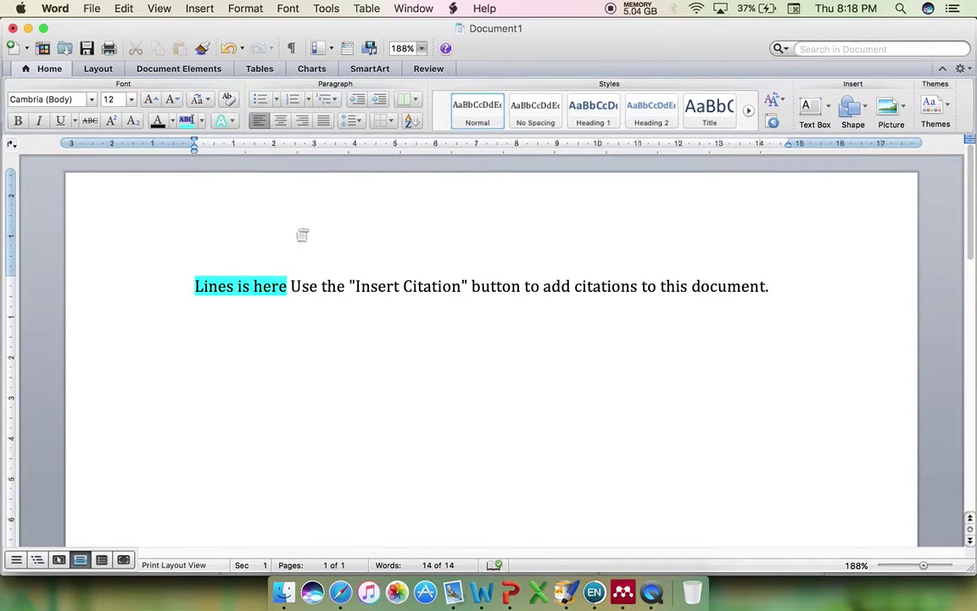
# Insert the Altaf 2007 citation via Mendeley search 'alta', then delete all document text.
pyautogui.click(366, 9)
pyautogui.moveTo(453, 8)
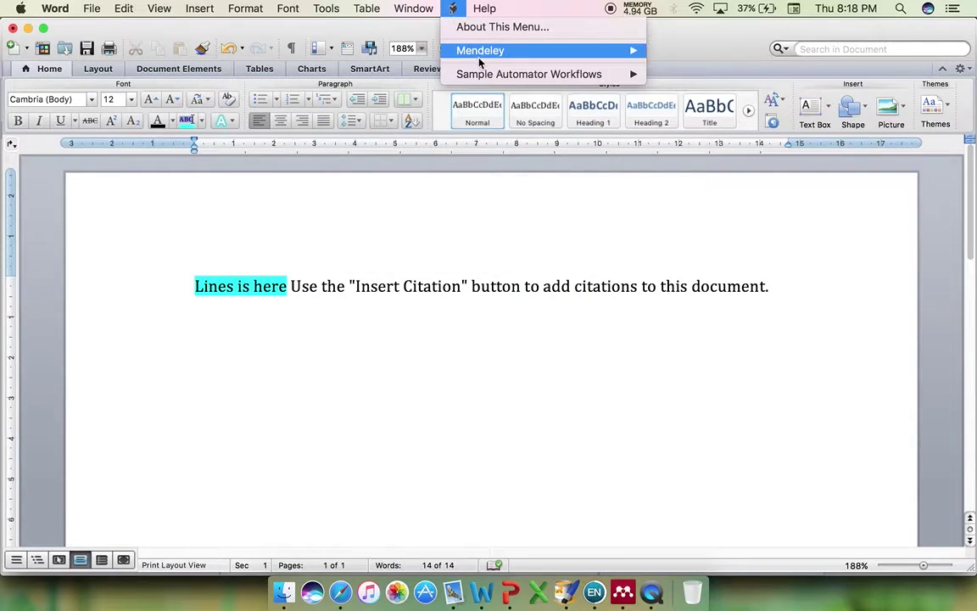
pyautogui.moveTo(481, 51)
pyautogui.click(717, 80)
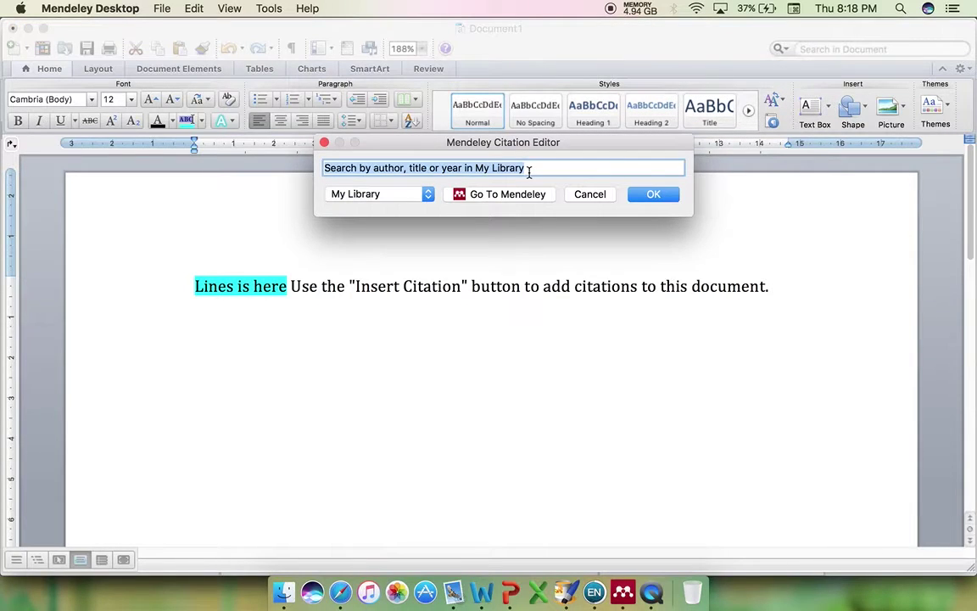
pyautogui.write('altaf')
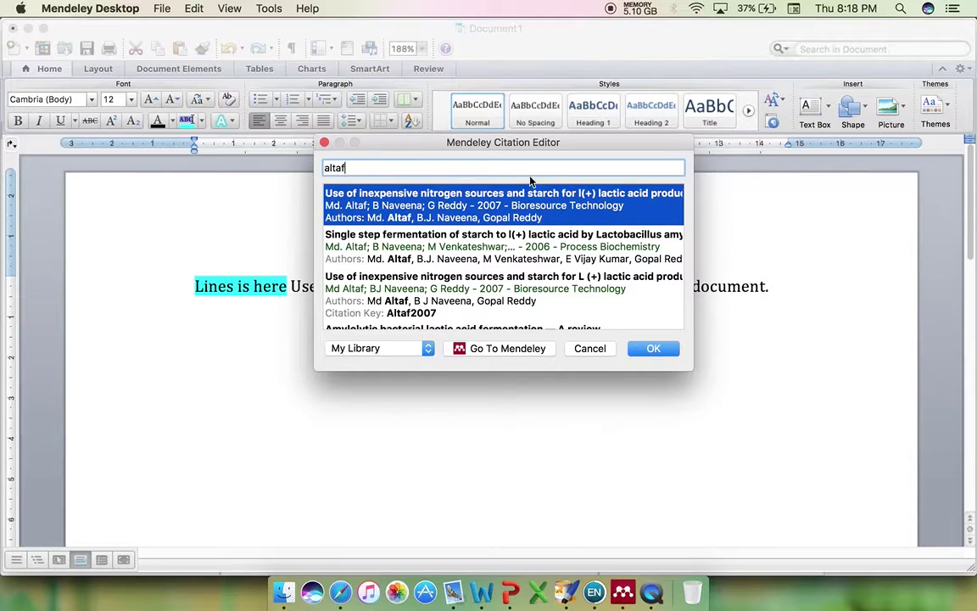
pyautogui.click(653, 347)
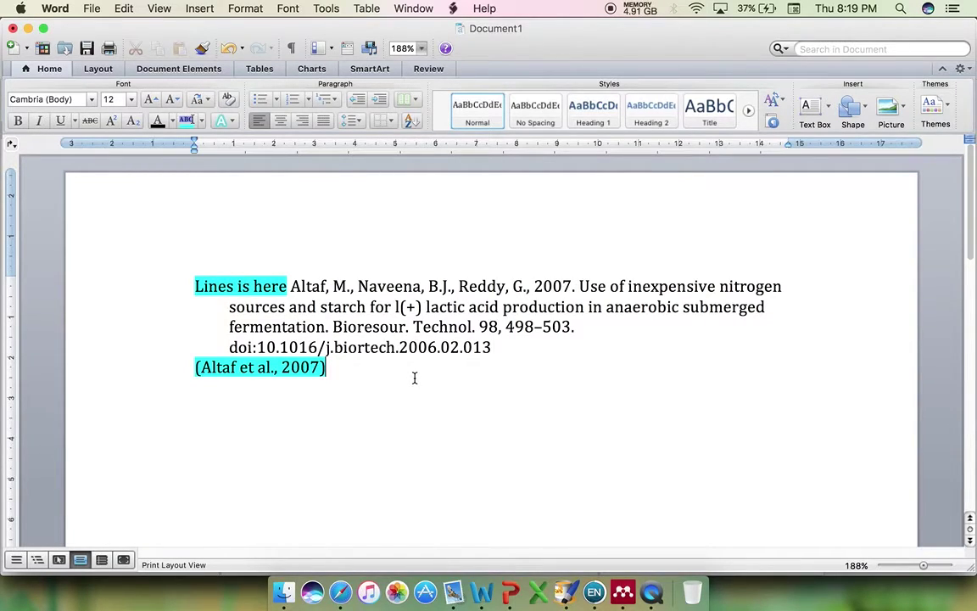
pyautogui.press('super+a')
pyautogui.press('BackSpace')
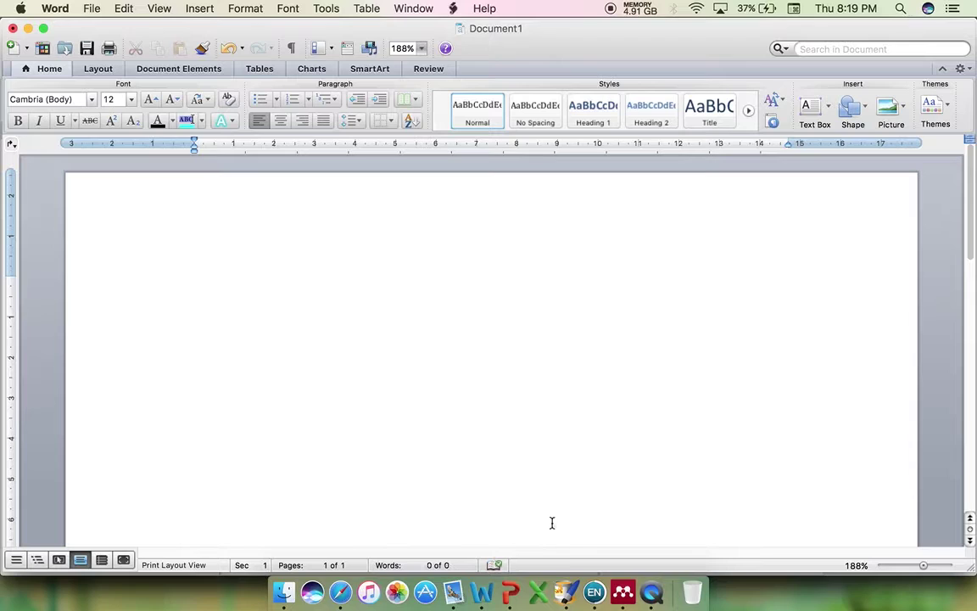
# Type 'Lines is here' and insert the reference selected in EndNote after it.
pyautogui.write('Lines is here')
pyautogui.click(586, 583)
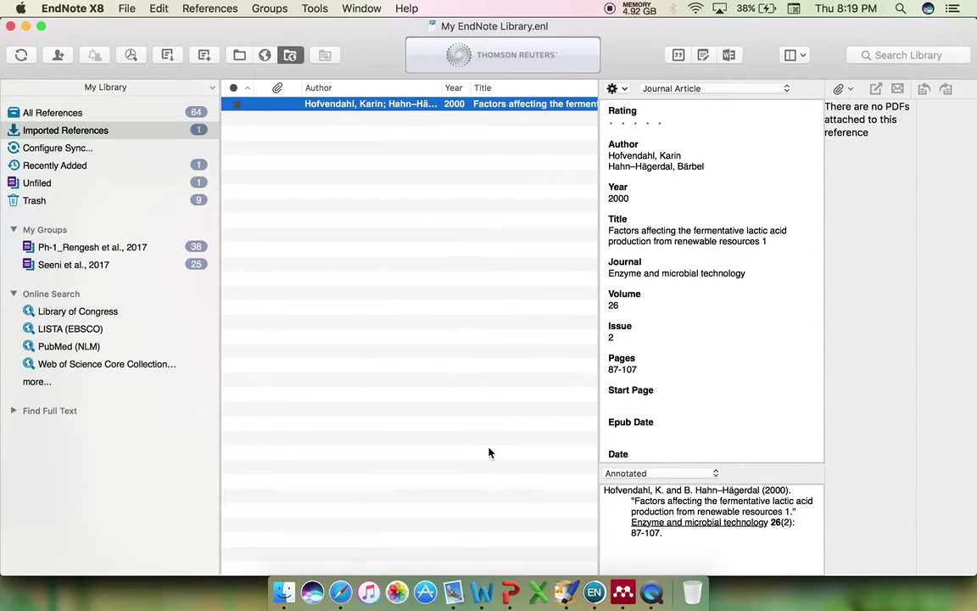
pyautogui.click(502, 585)
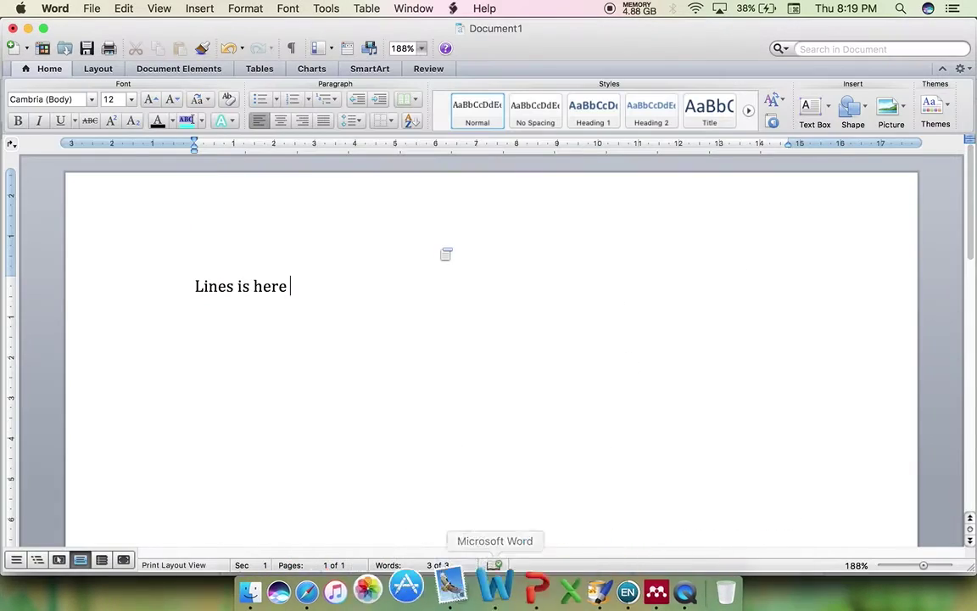
pyautogui.click(348, 9)
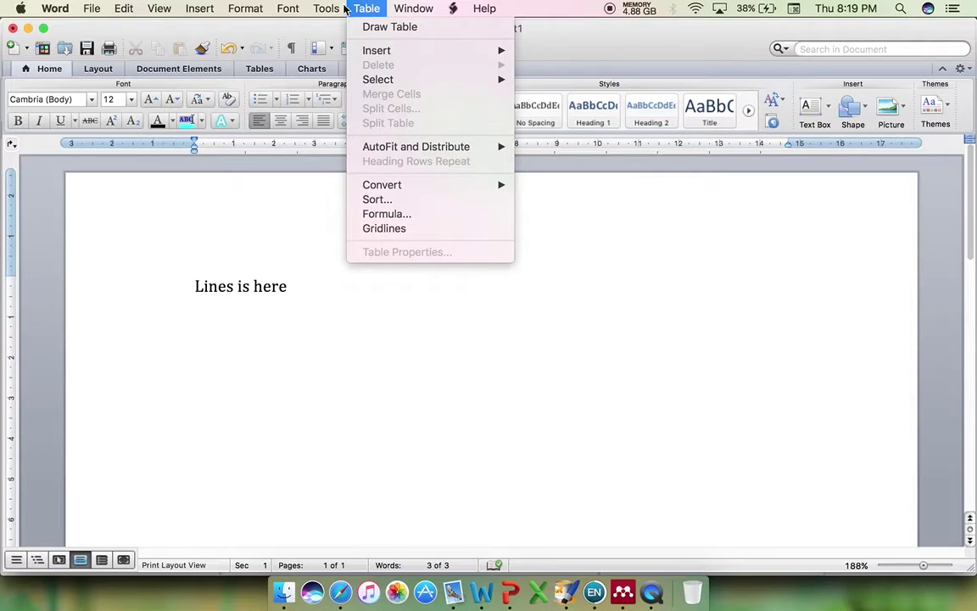
pyautogui.moveTo(333, 9)
pyautogui.moveTo(356, 28)
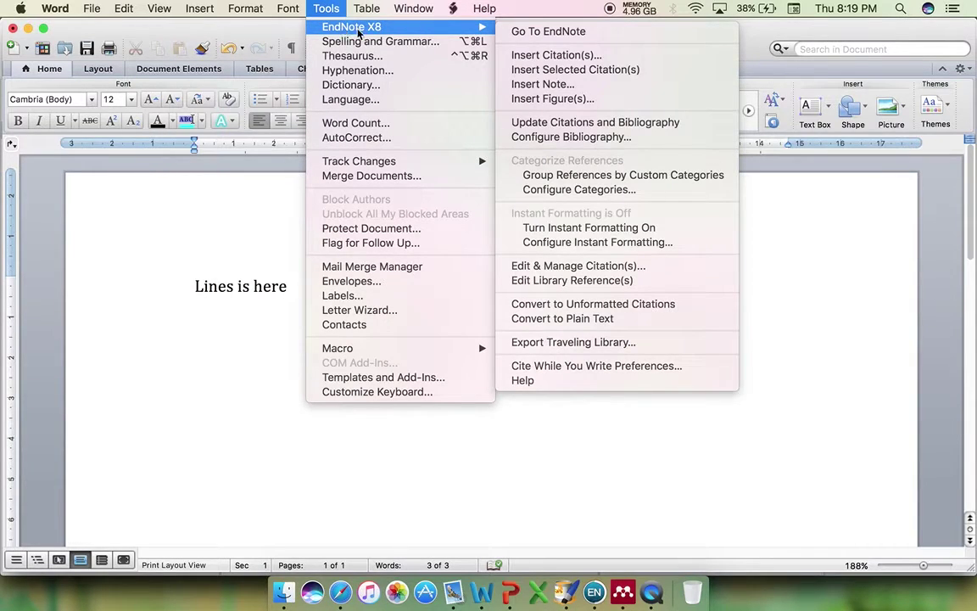
pyautogui.click(534, 75)
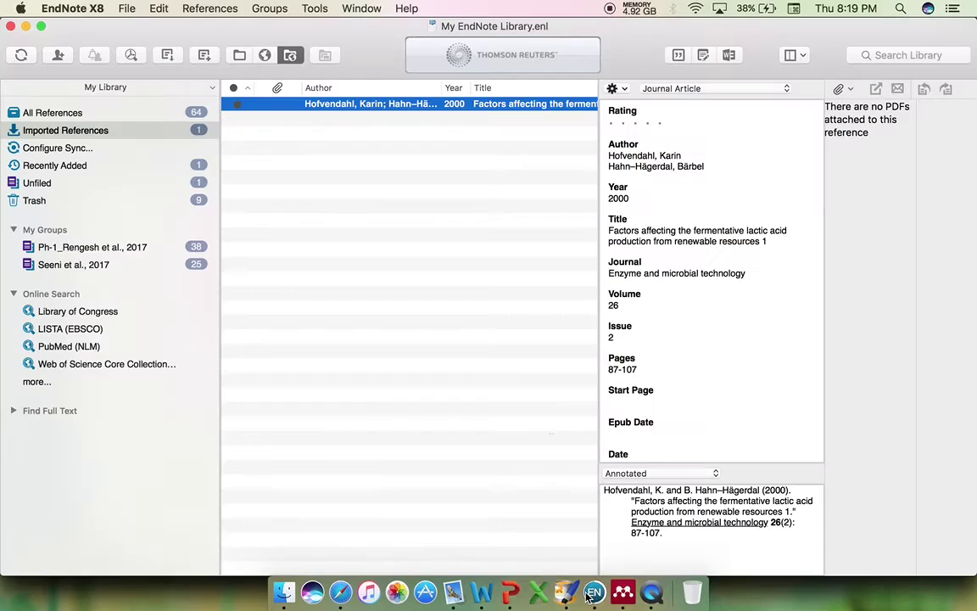
# Cite the Hofvendahl and Hahn–Hägerdal 2000 reference as (1), adding a numbered bibliography entry.
pyautogui.click(481, 592)
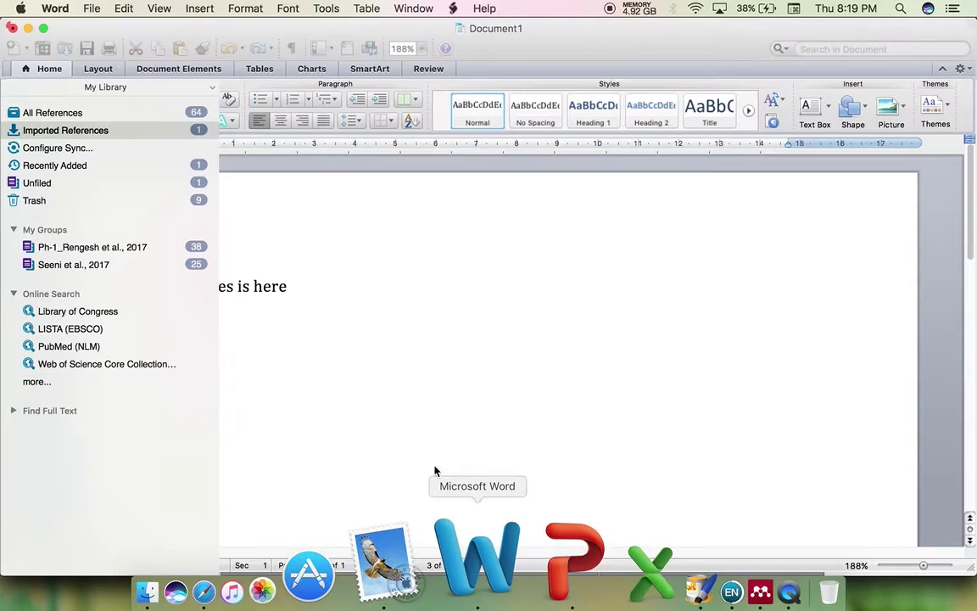
pyautogui.click(325, 8)
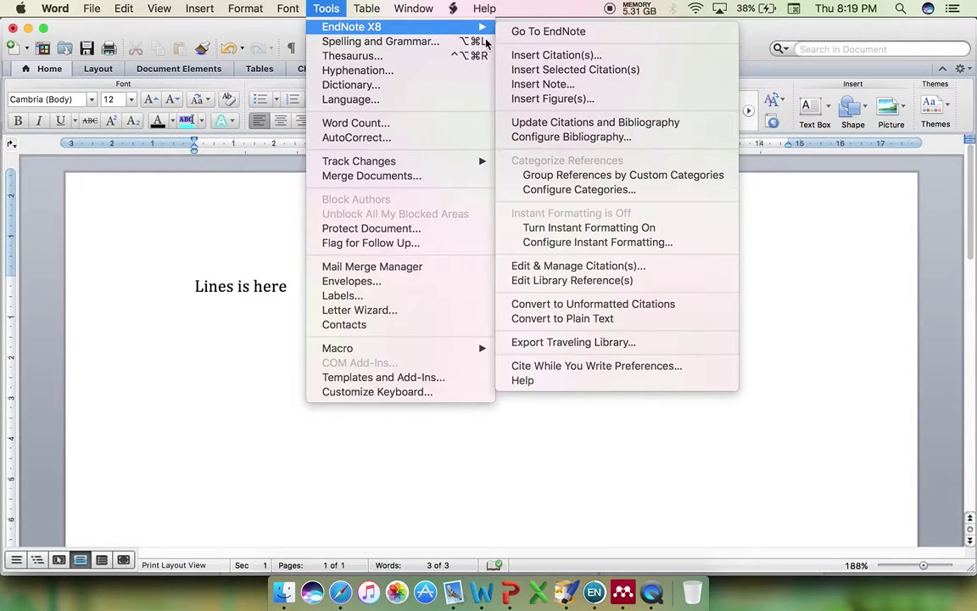
pyautogui.click(532, 69)
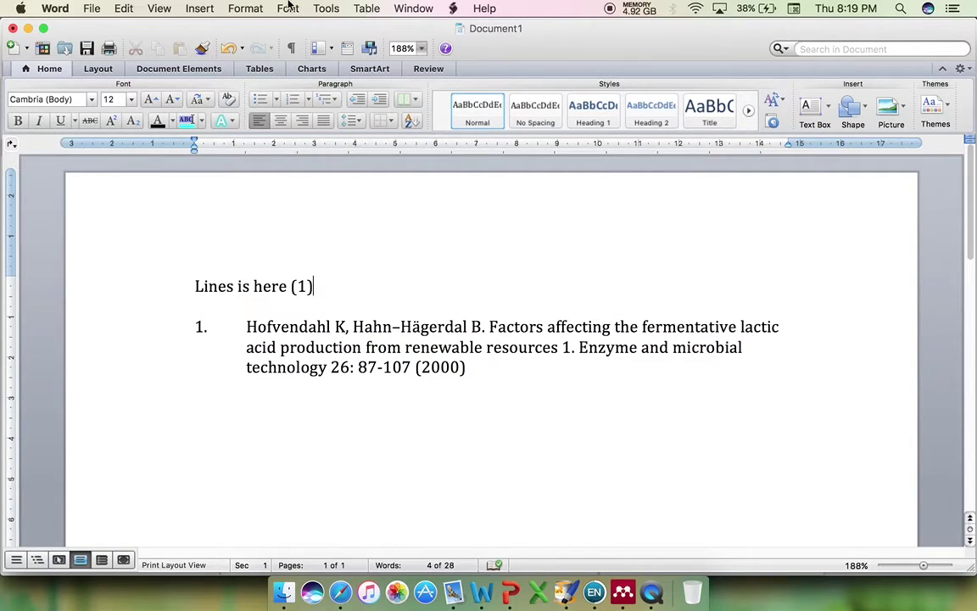
pyautogui.click(328, 8)
# Set the EndNote bibliography output style to J Advanced Nursing, showing (Hofvendahl and Hahn–Hägerdal 2000).
pyautogui.moveTo(335, 26)
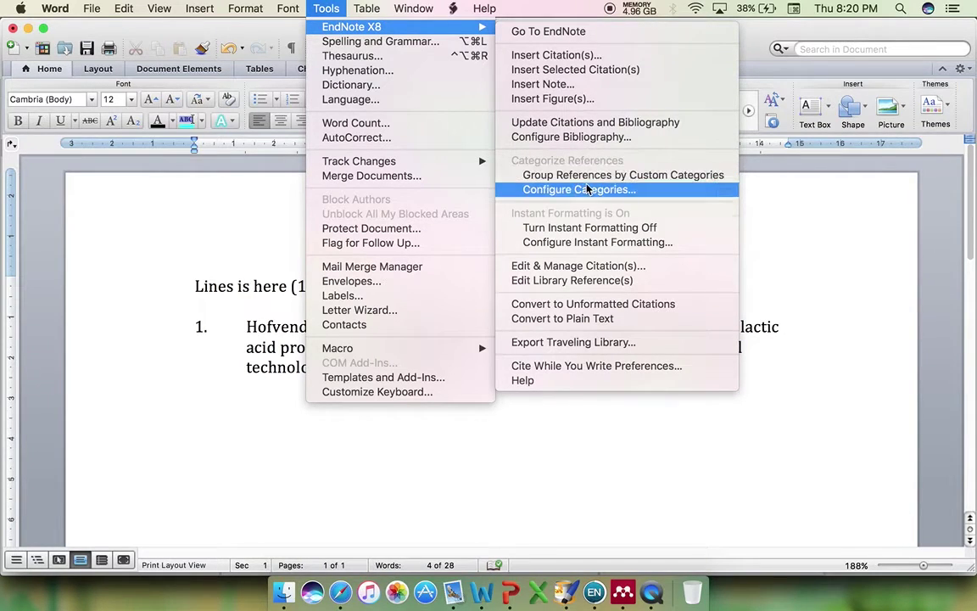
pyautogui.click(582, 137)
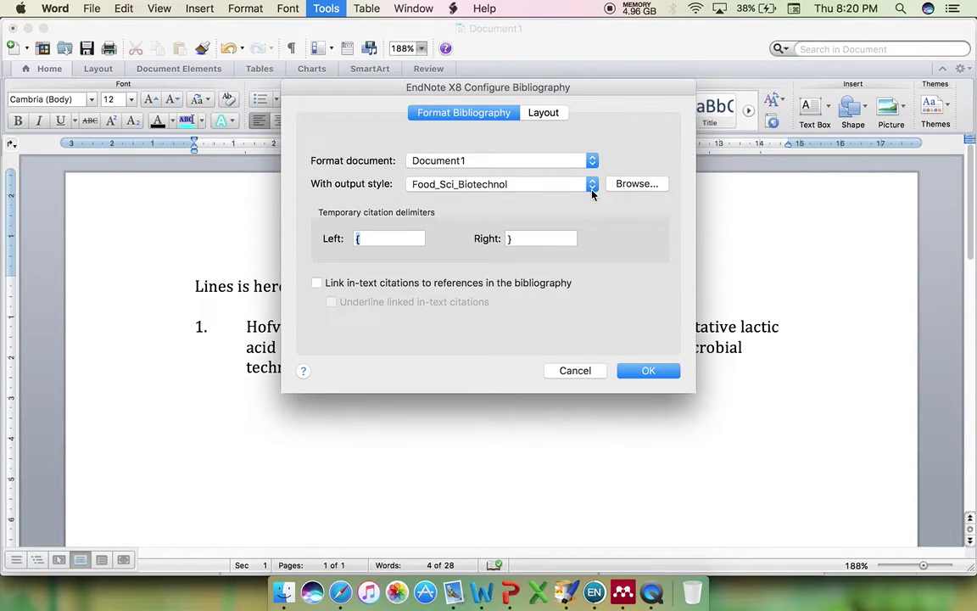
pyautogui.click(623, 185)
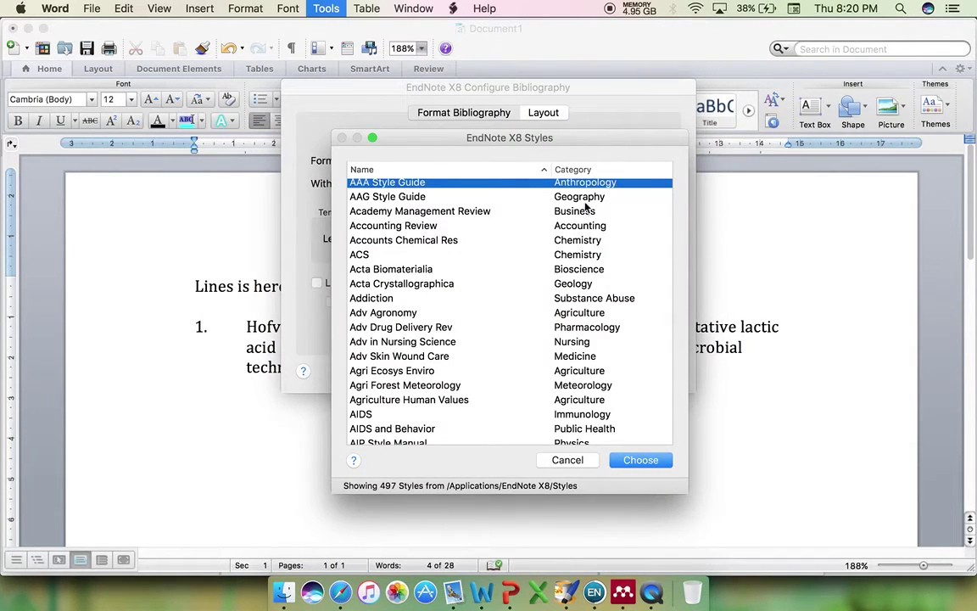
pyautogui.scroll(-20, 462, 373)
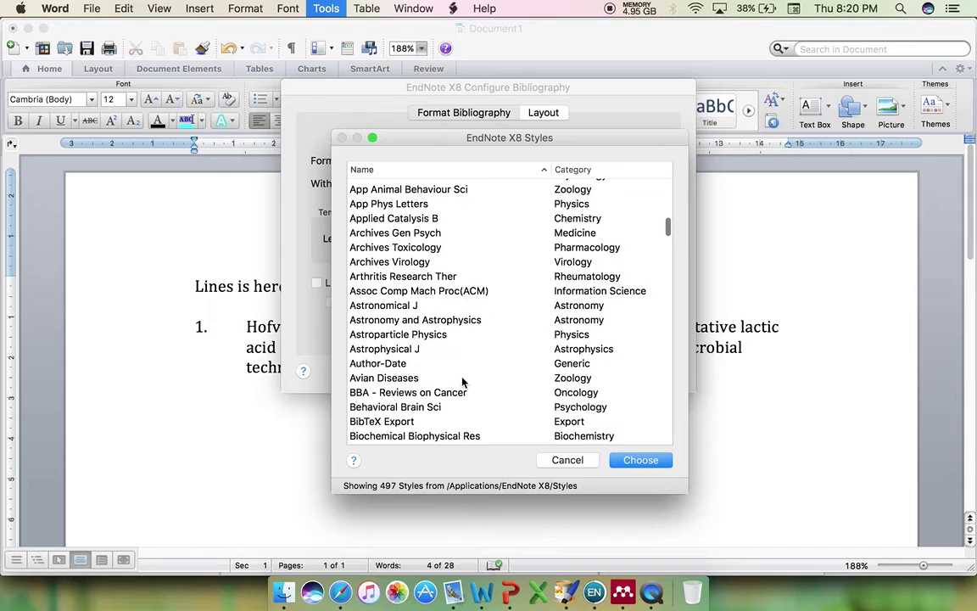
pyautogui.scroll(-20, 462, 382)
pyautogui.scroll(-20, 462, 384)
pyautogui.click(404, 375)
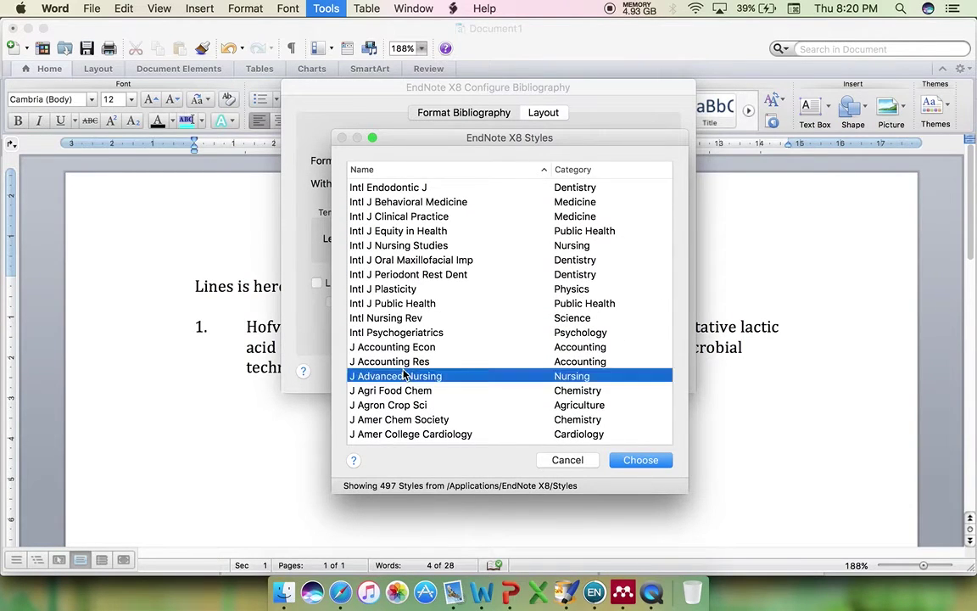
pyautogui.click(641, 460)
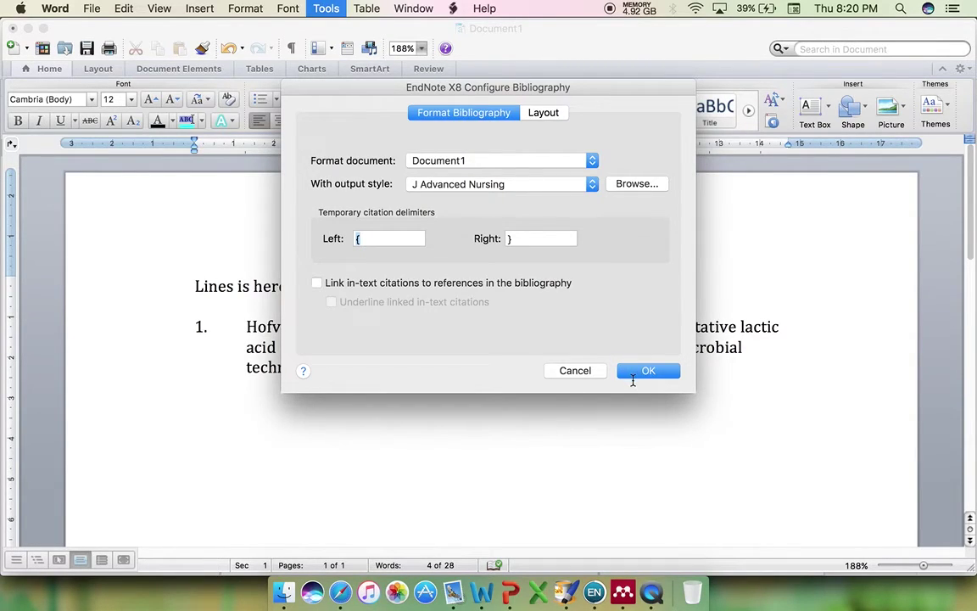
pyautogui.click(646, 370)
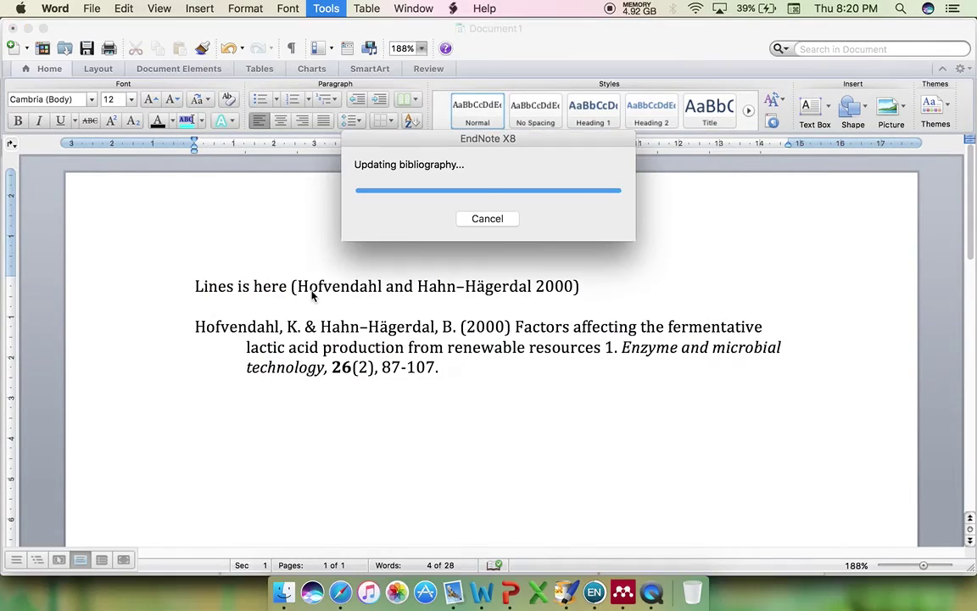